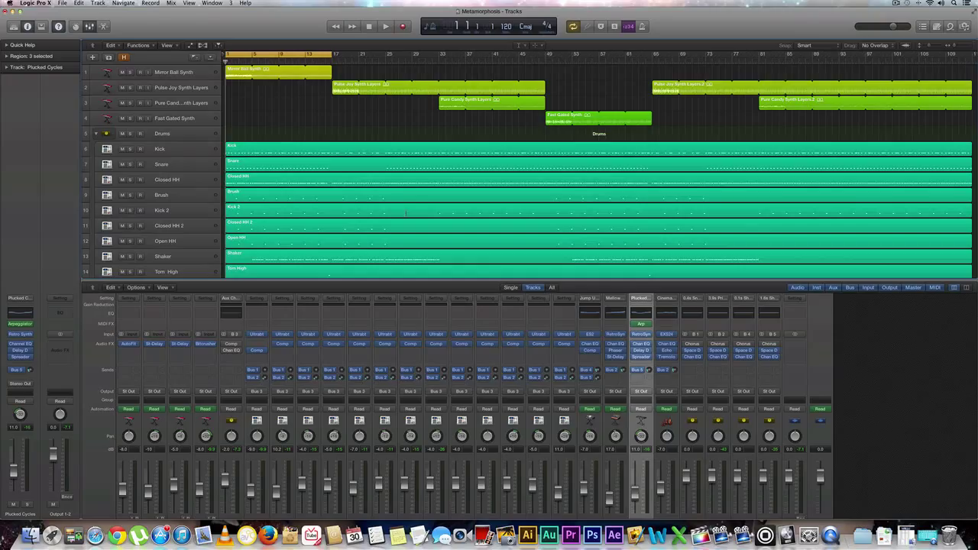
Step: Step through each synth and drum track from the top down to Closed HH
click(191, 72)
click(187, 87)
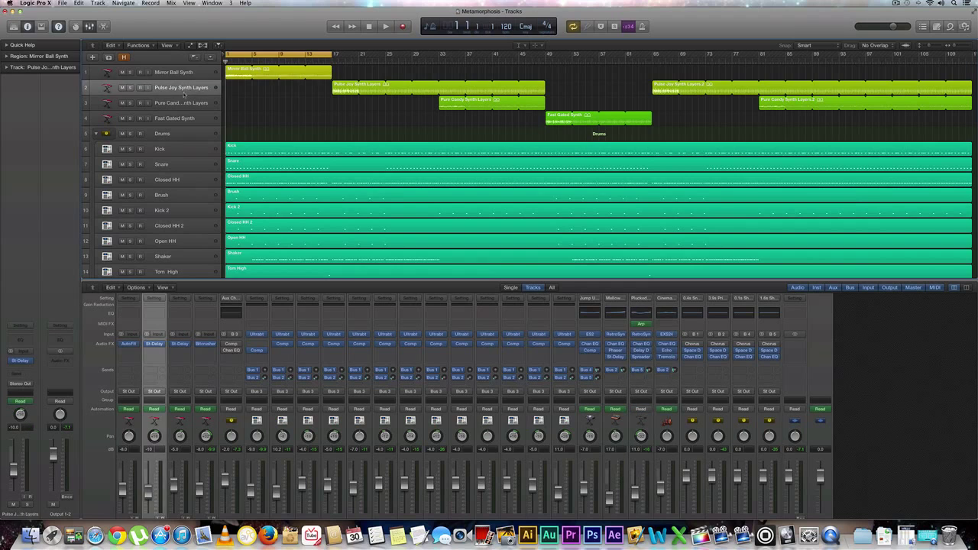
click(184, 102)
click(178, 118)
click(172, 134)
click(170, 149)
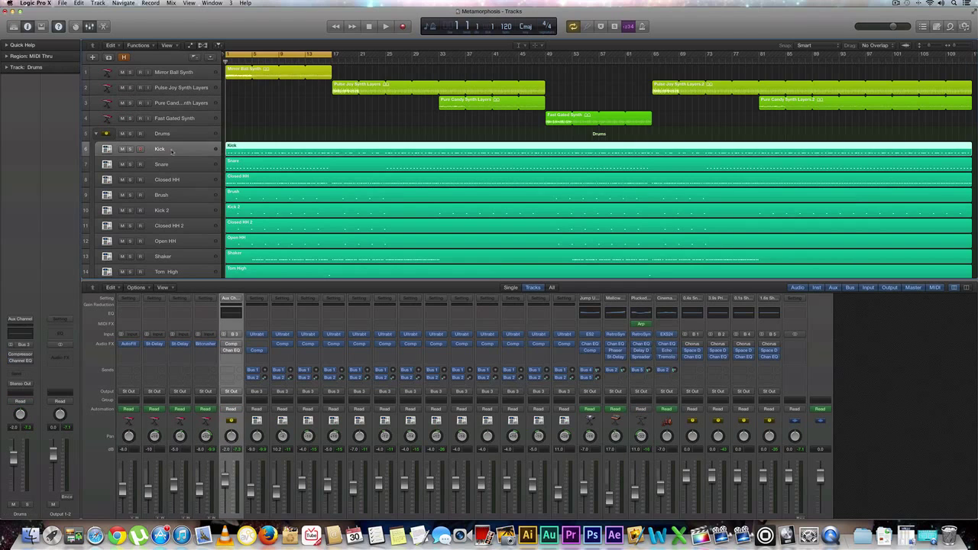
click(167, 165)
click(165, 178)
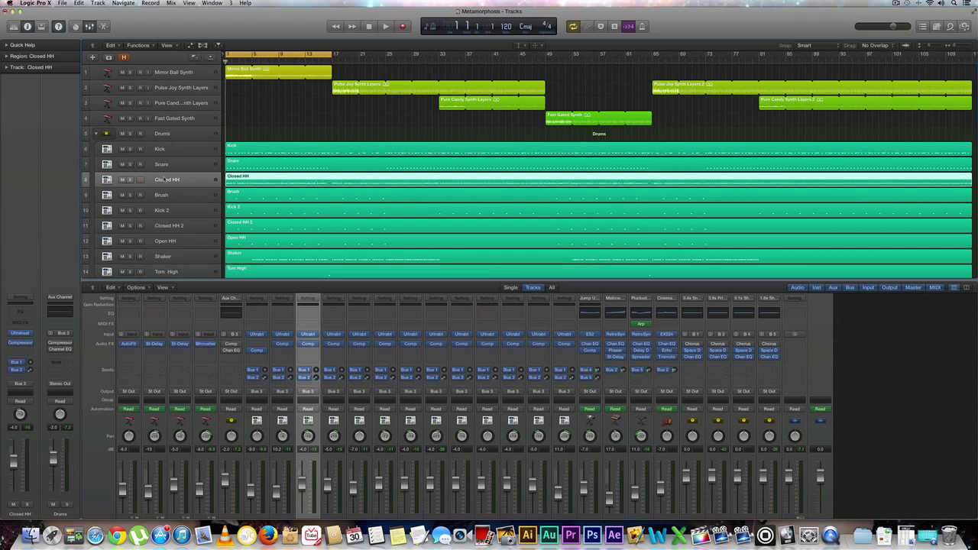
Step: Revisit Mirror Ball Synth and Pulse Joy Synth Layers, then select the Kick track
click(174, 75)
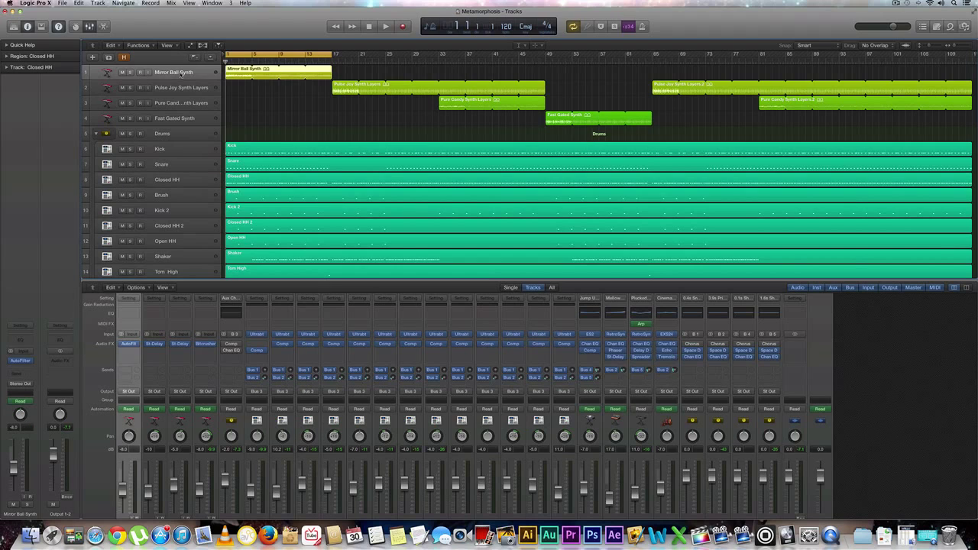
click(180, 88)
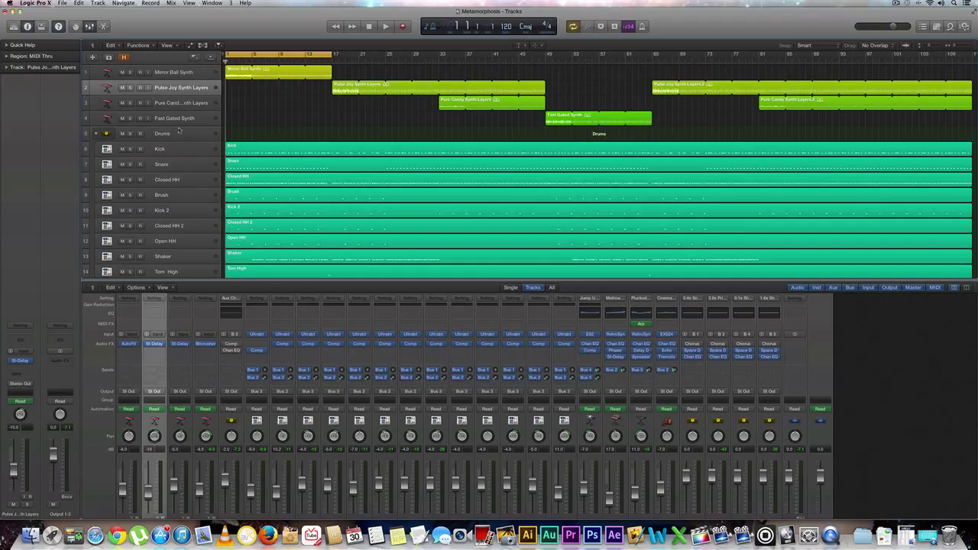
click(174, 152)
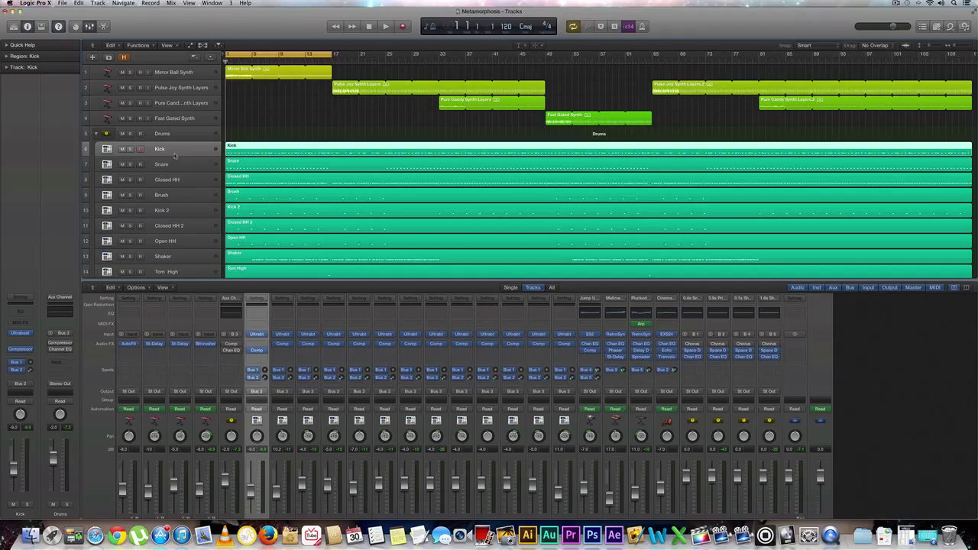
Step: Solo the Kick track and bring up the plug-in list from an empty Audio FX slot
click(130, 149)
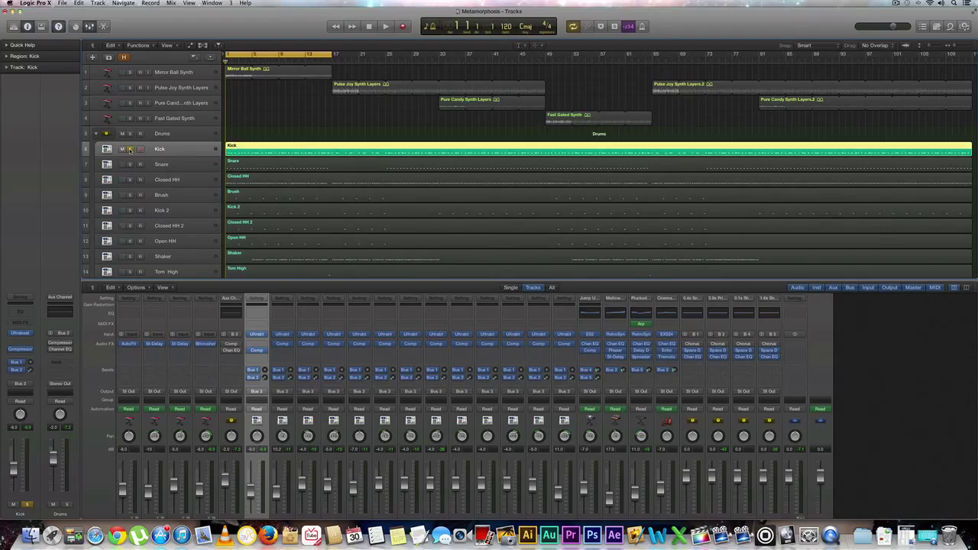
click(20, 344)
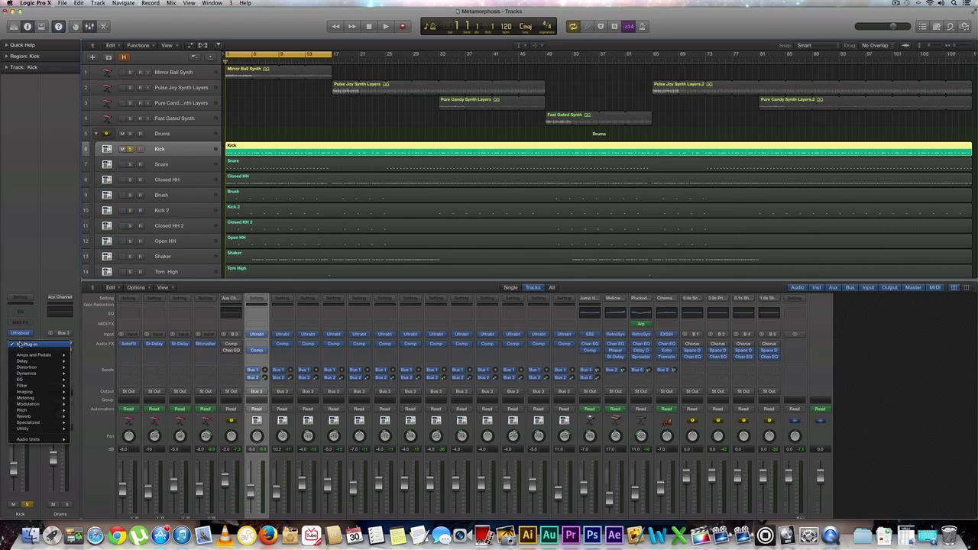
Step: Insert a stereo Channel EQ on the Kick track
mouse_move(44, 379)
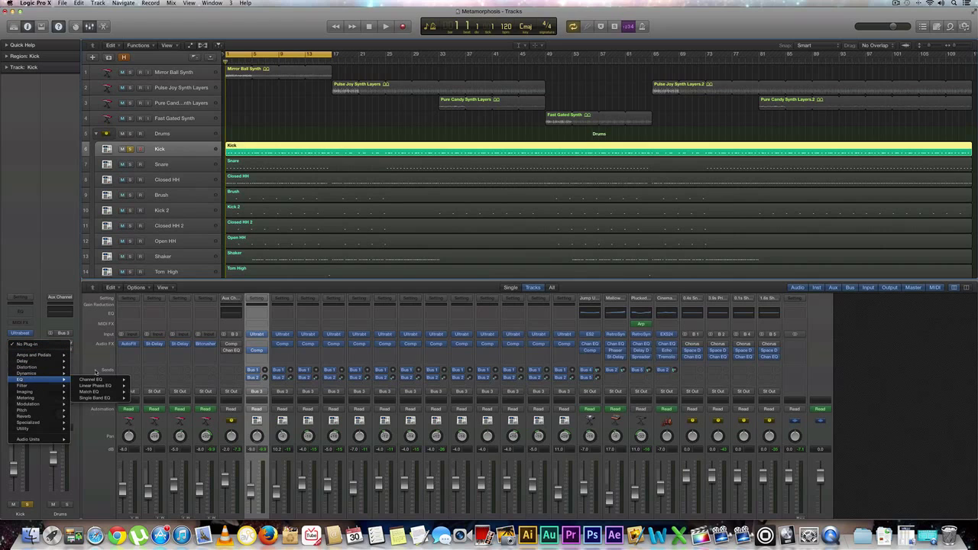
mouse_move(98, 379)
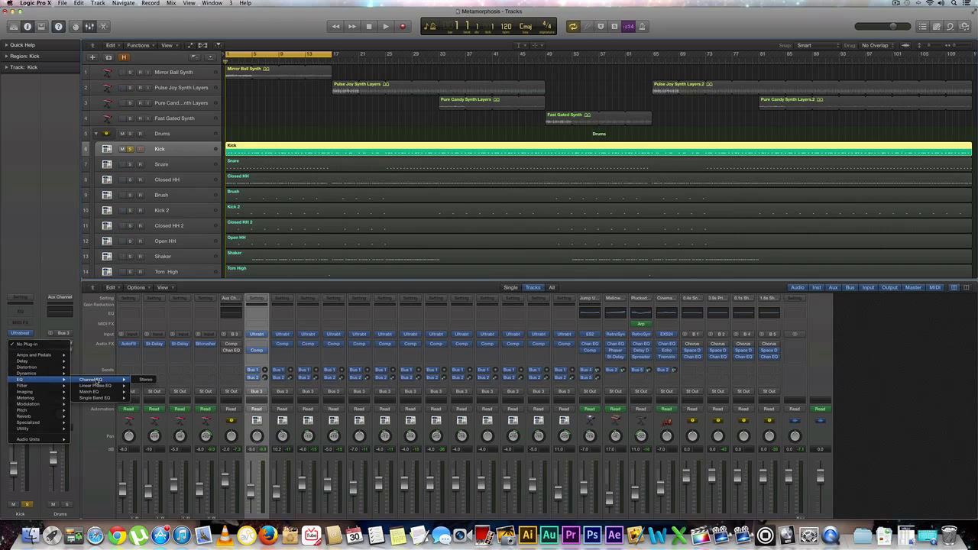
click(144, 379)
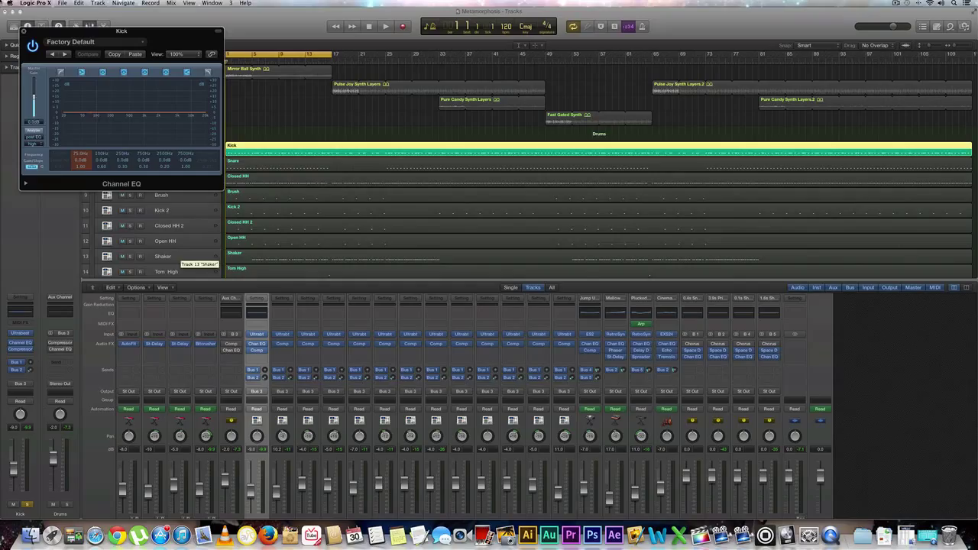
Step: Load the Drums > Modern Kick preset into the Channel EQ
click(100, 42)
mouse_move(92, 178)
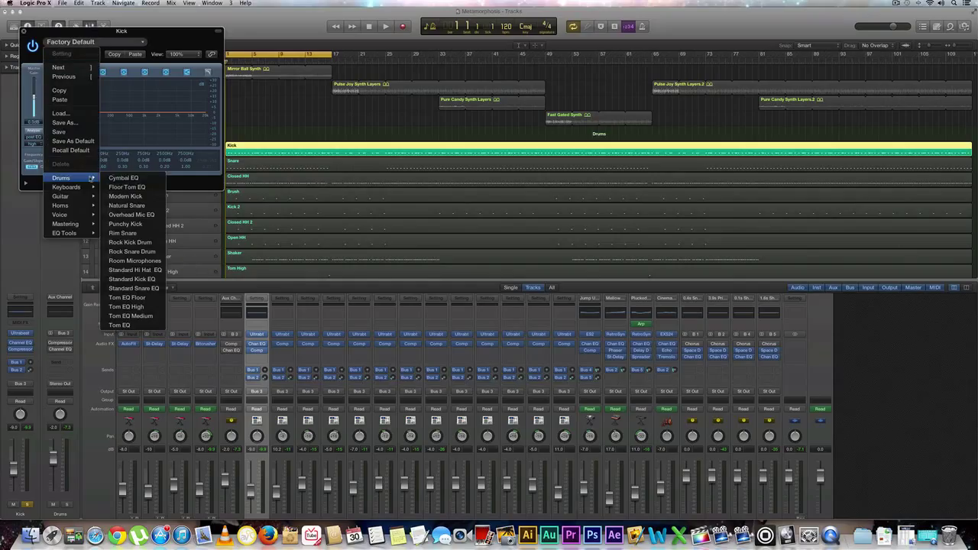
click(136, 198)
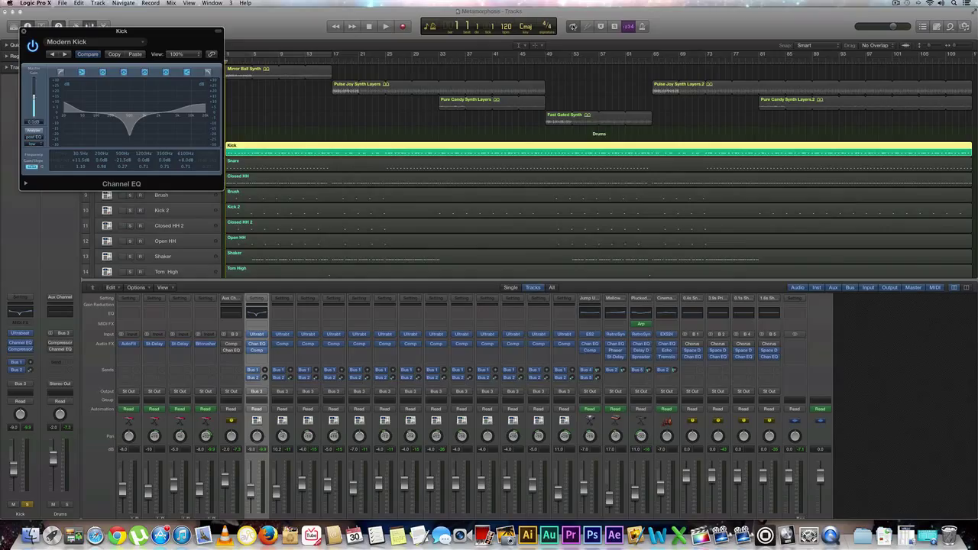
Step: Turn on Cycle to loop bars 1–13
click(281, 55)
click(243, 56)
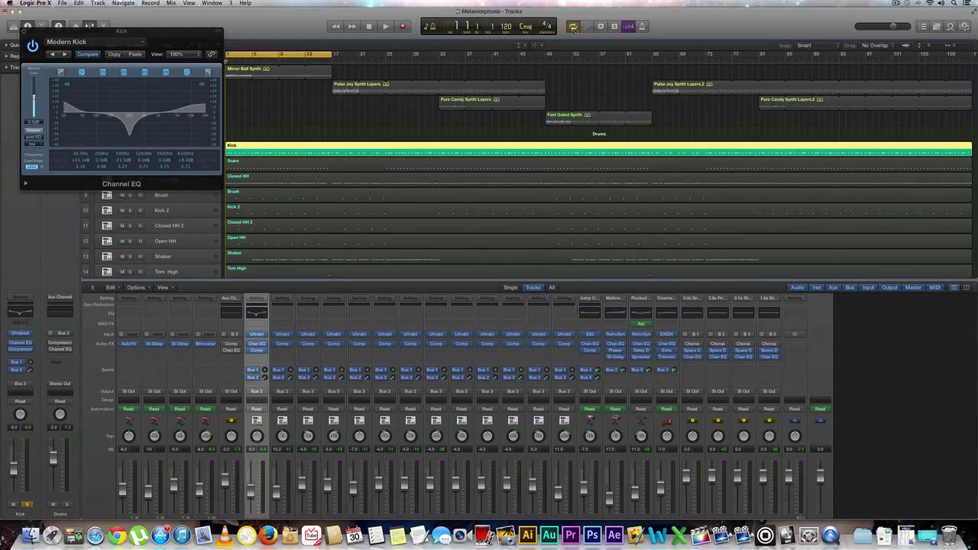
click(51, 33)
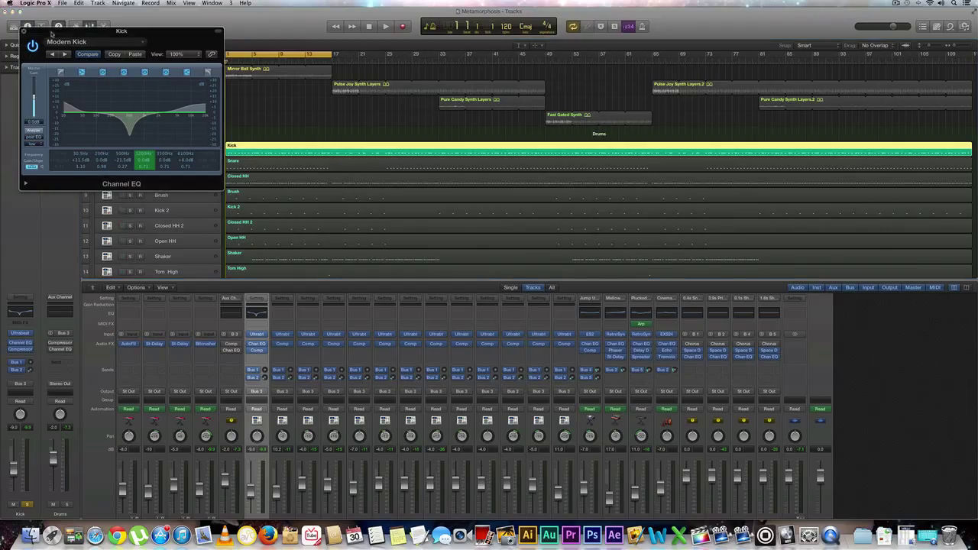
Step: Bypass the Channel EQ and play the loop twice to hear the dry kick
click(33, 45)
key(space)
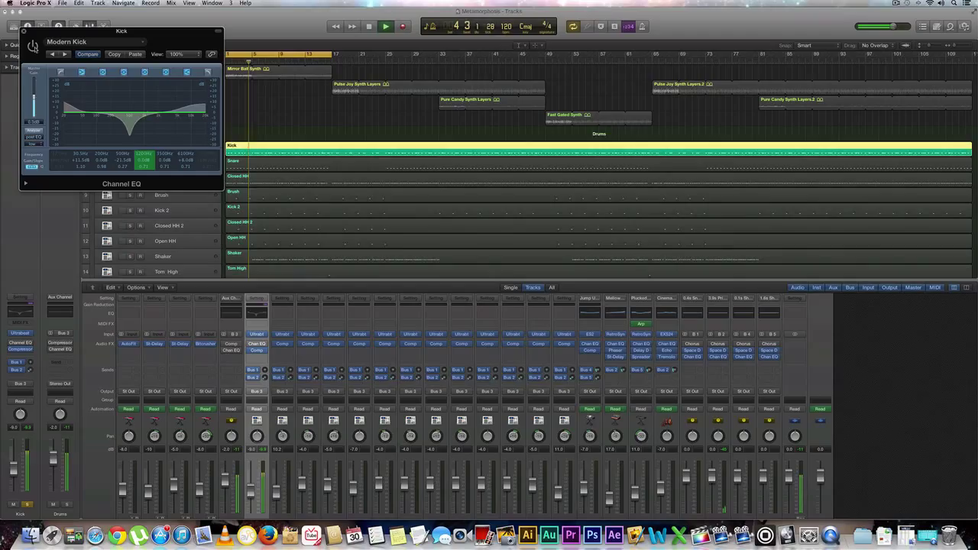
key(space)
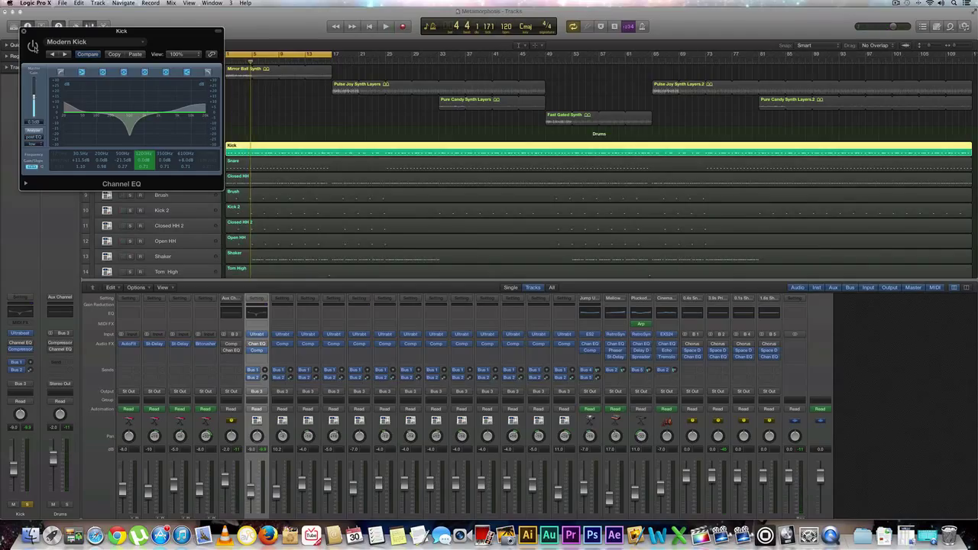
key(Return)
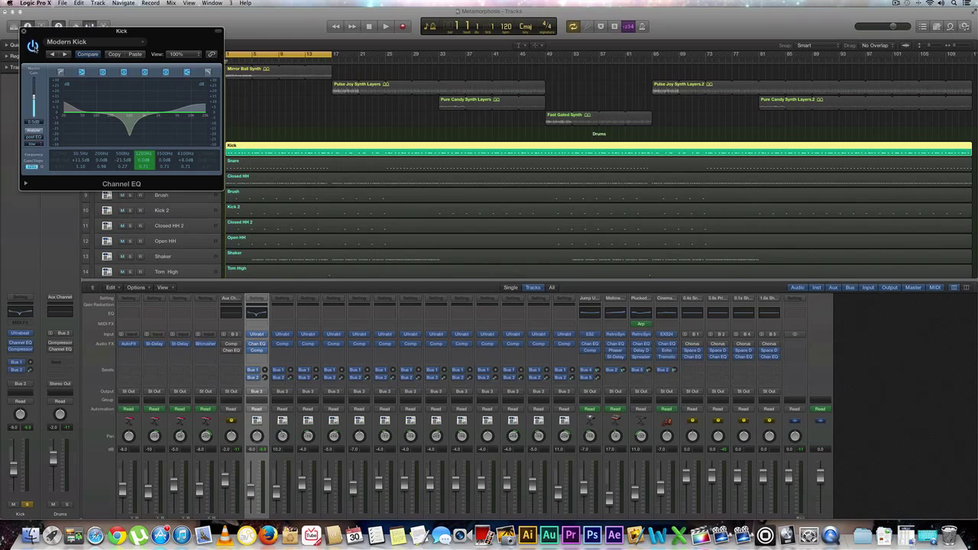
key(space)
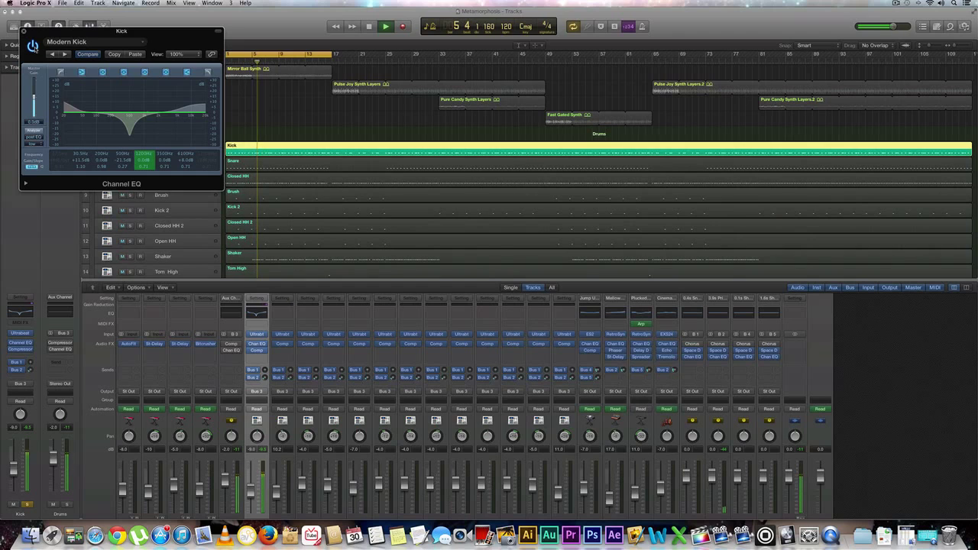
key(space)
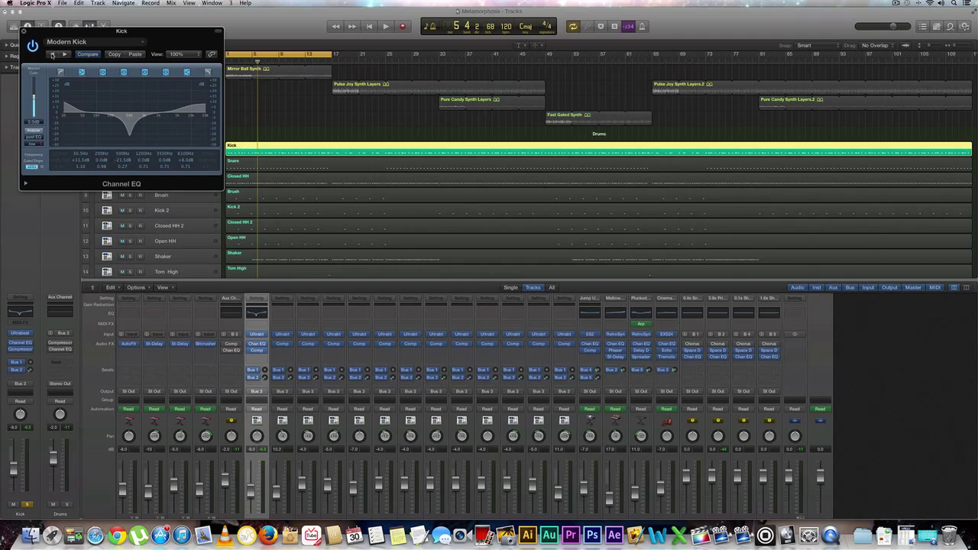
Step: Load the Drums > Punchy Kick EQ preset and audition it over the loop
click(86, 44)
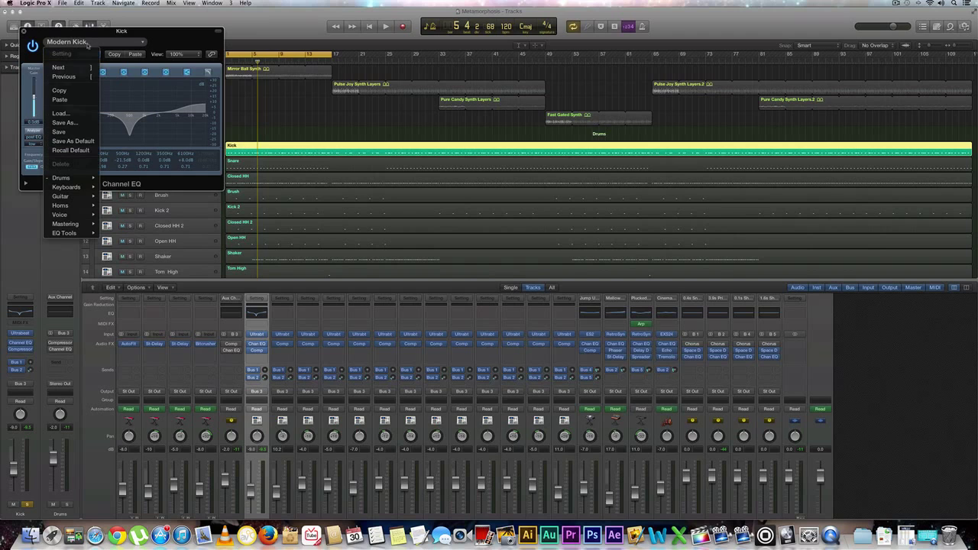
mouse_move(90, 178)
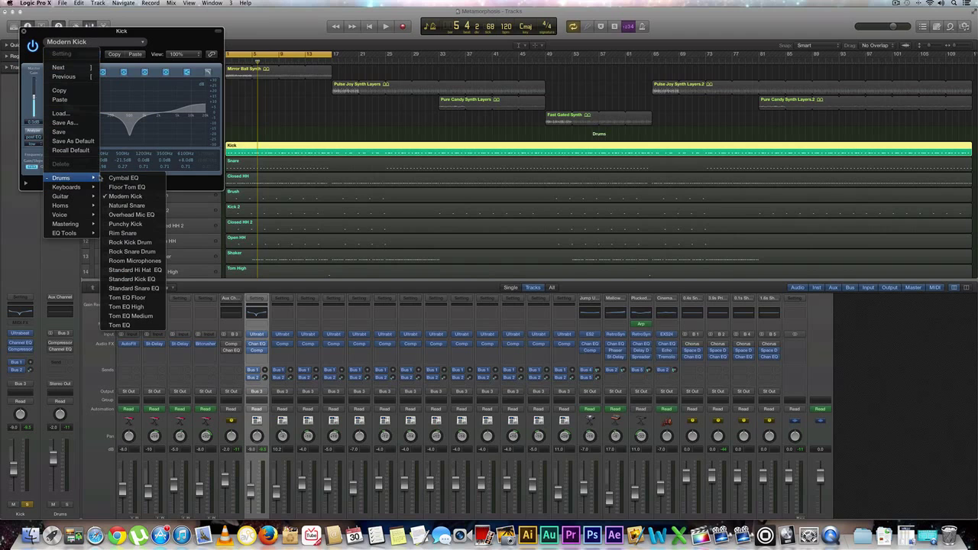
click(135, 224)
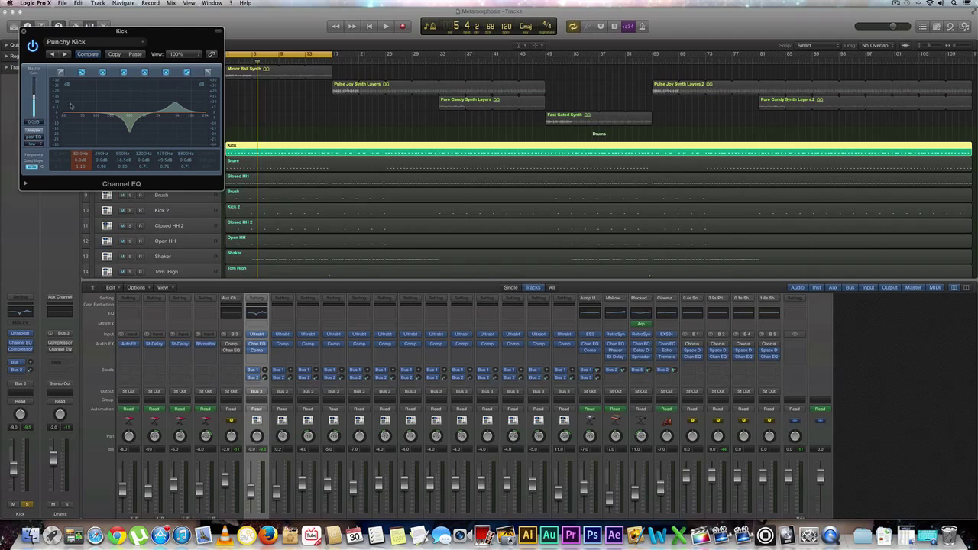
key(space)
key(space)
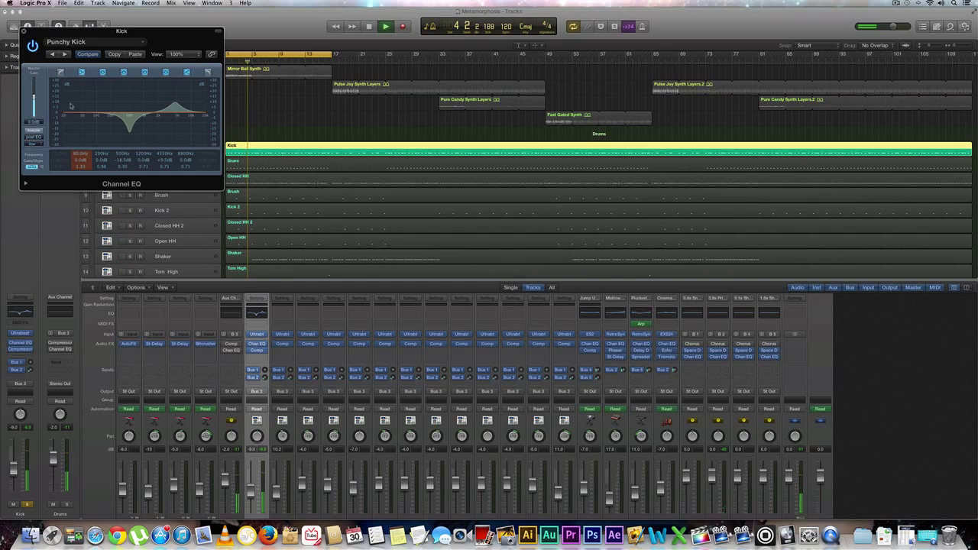
key(space)
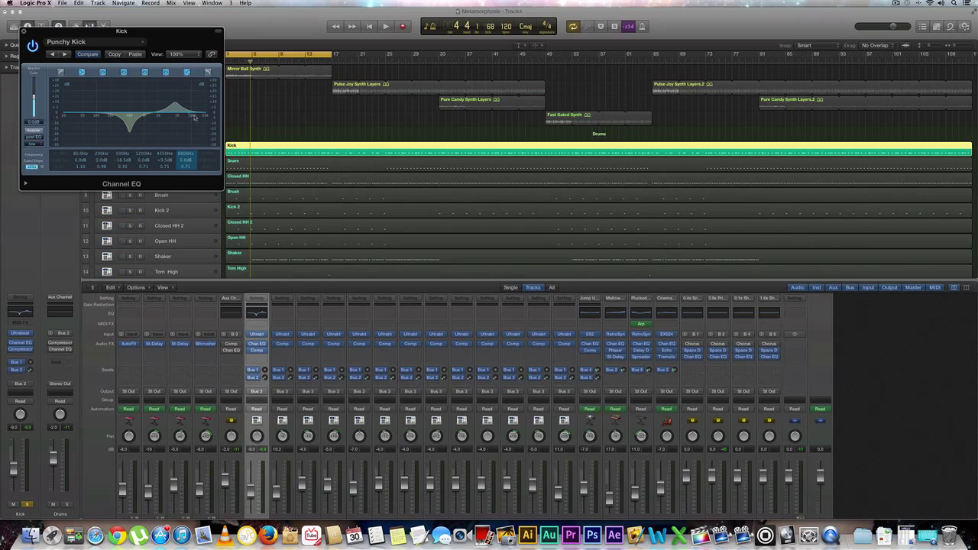
Step: Switch off the 4530 Hz boost band and deepen the 400 Hz notch while playing
key(space)
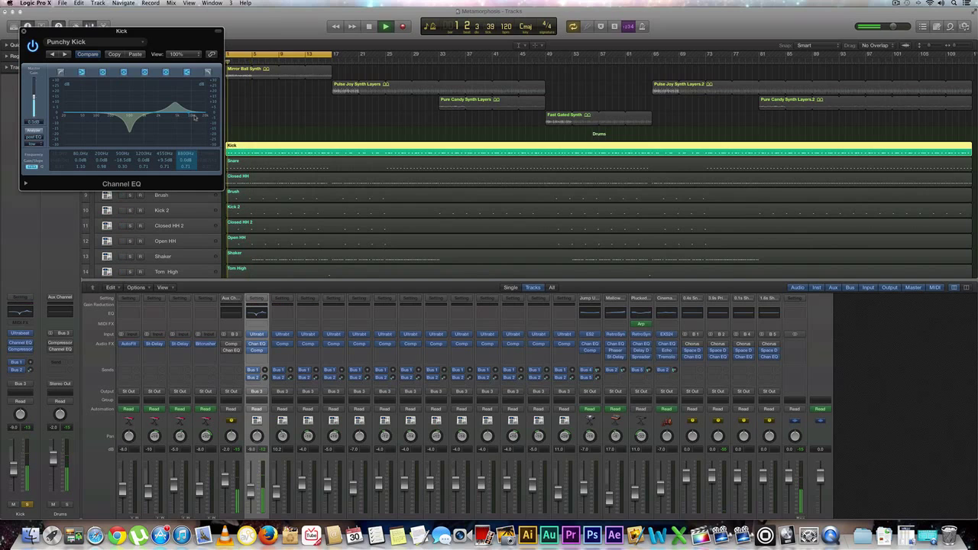
click(174, 101)
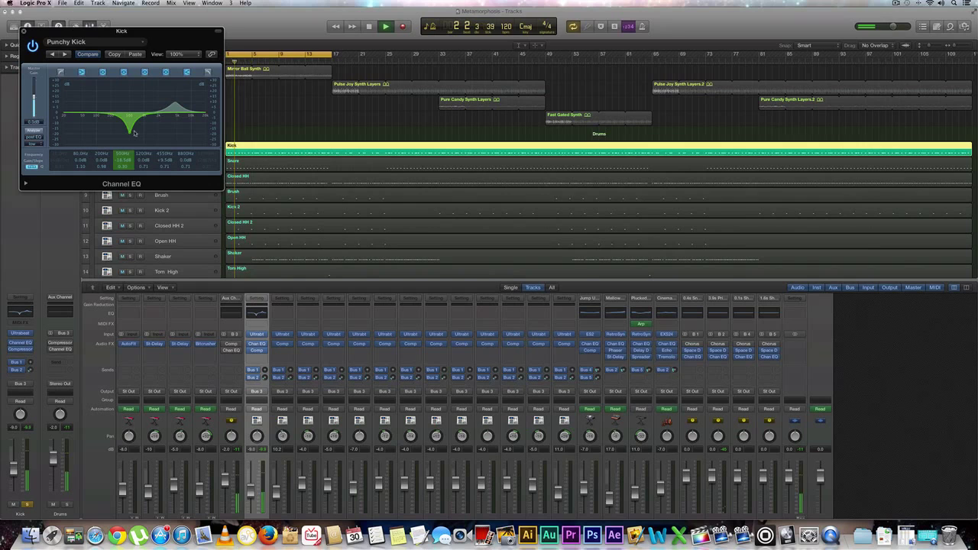
click(166, 72)
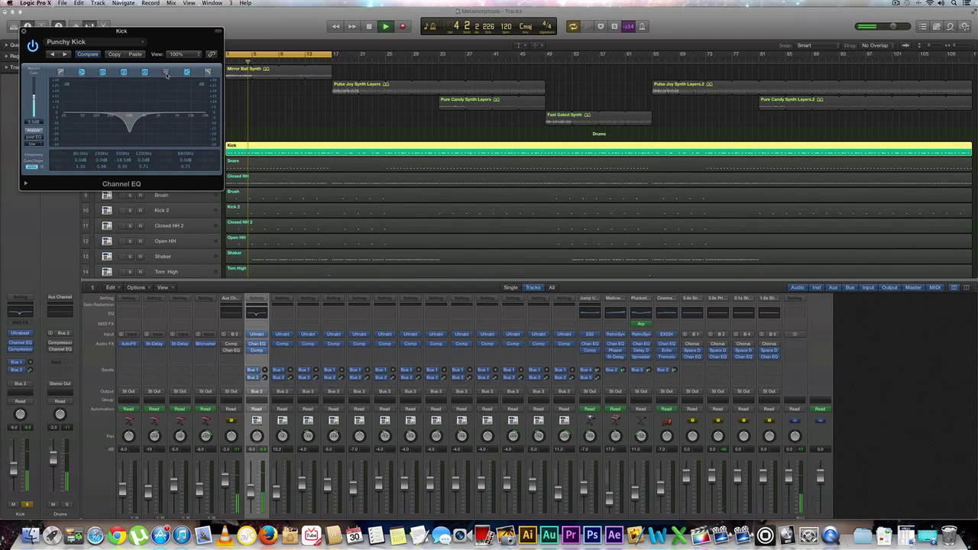
click(166, 73)
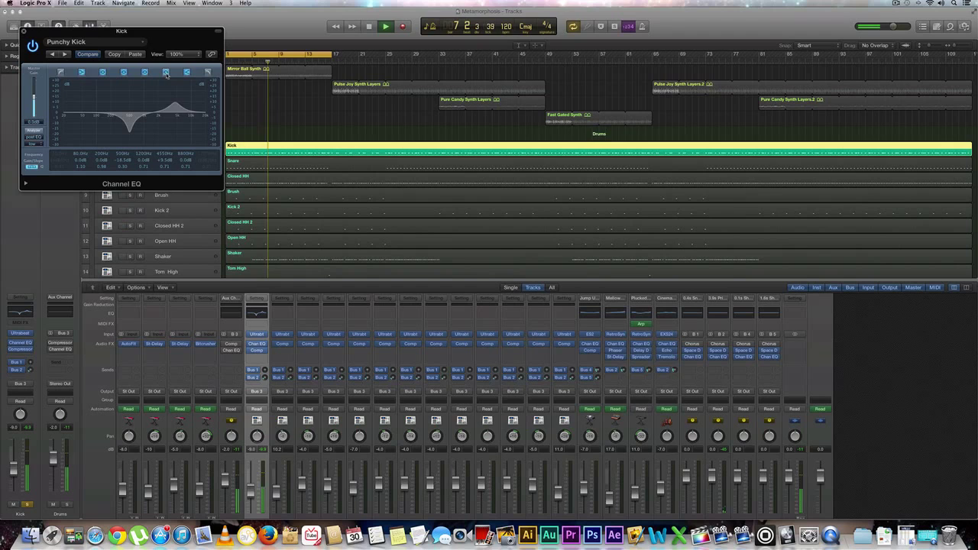
click(165, 72)
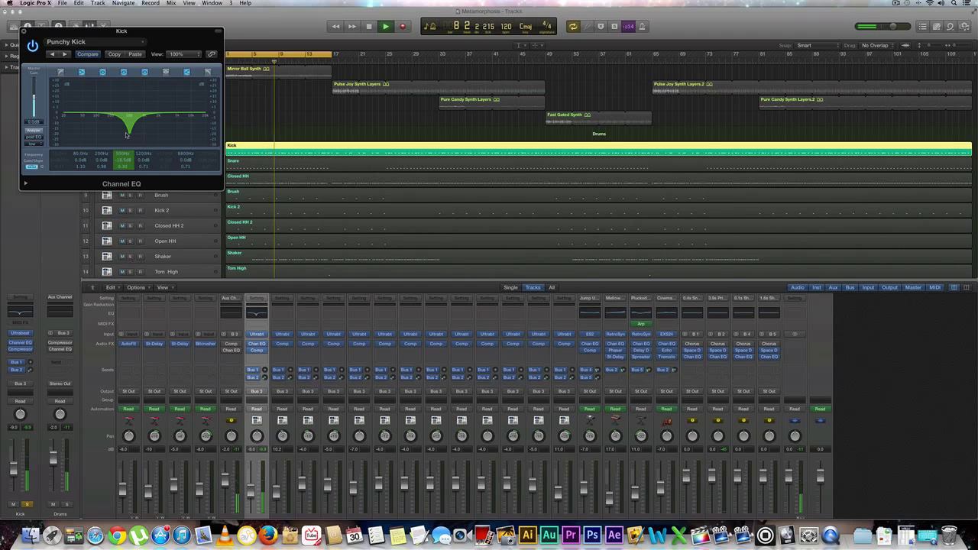
drag(131, 134, 126, 132)
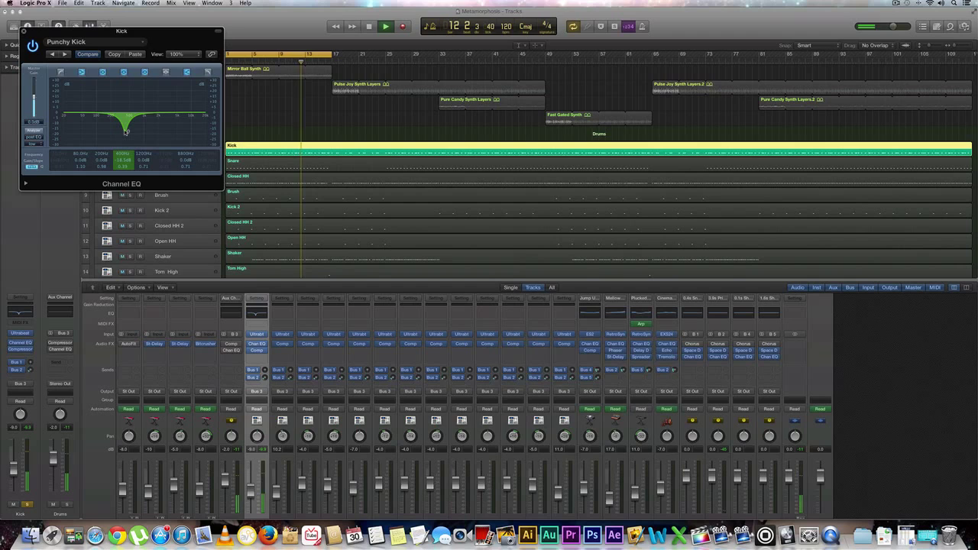
key(space)
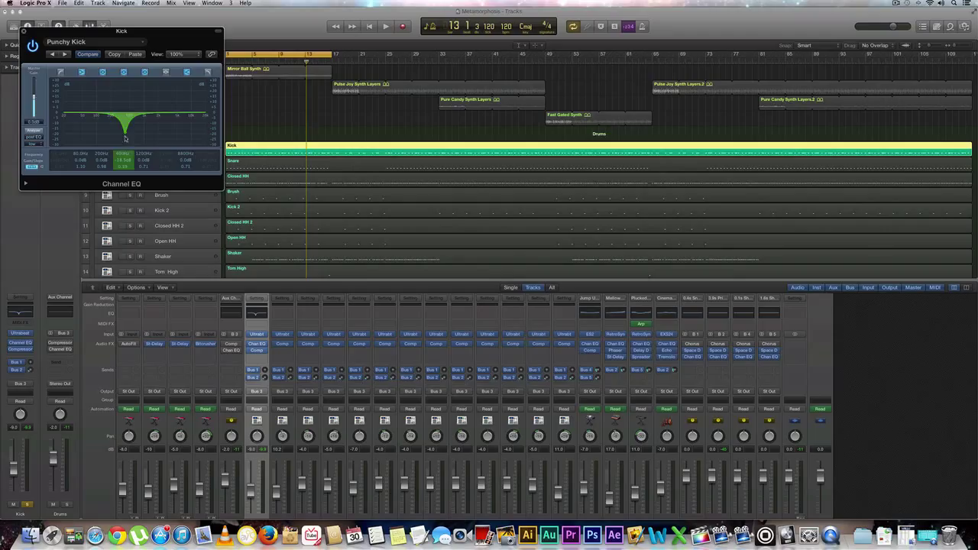
drag(126, 132, 126, 134)
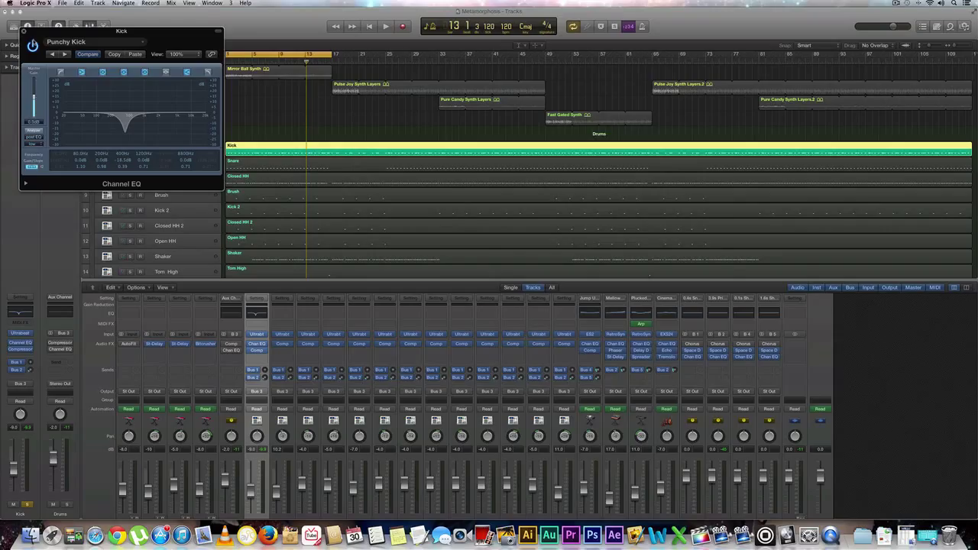
Step: Compare the Kick EQ against bypass during playback, then restart from bar 1
click(33, 44)
key(space)
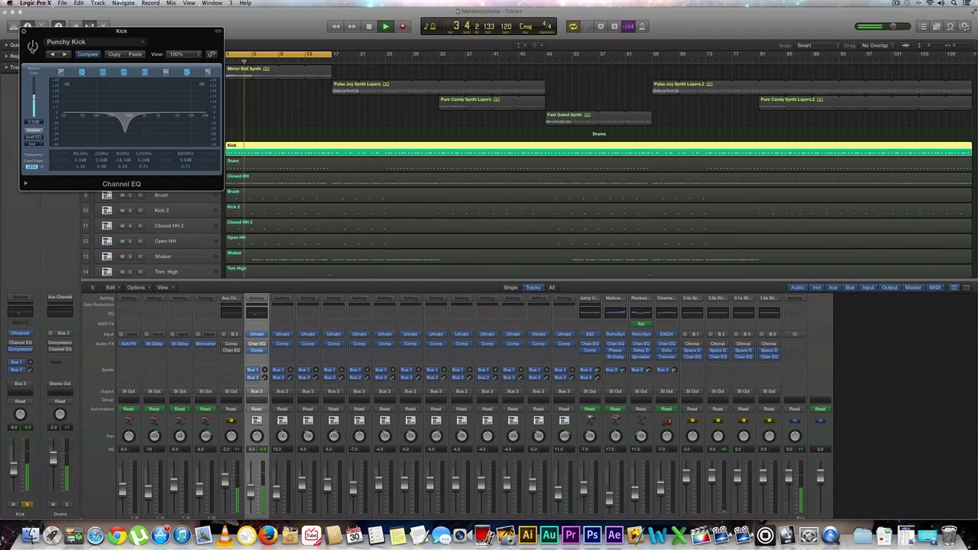
click(33, 46)
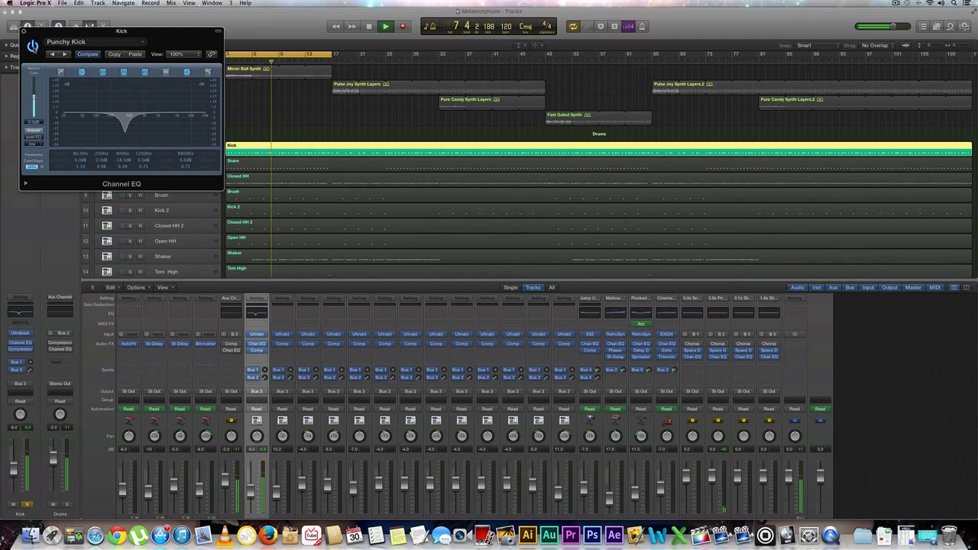
click(32, 46)
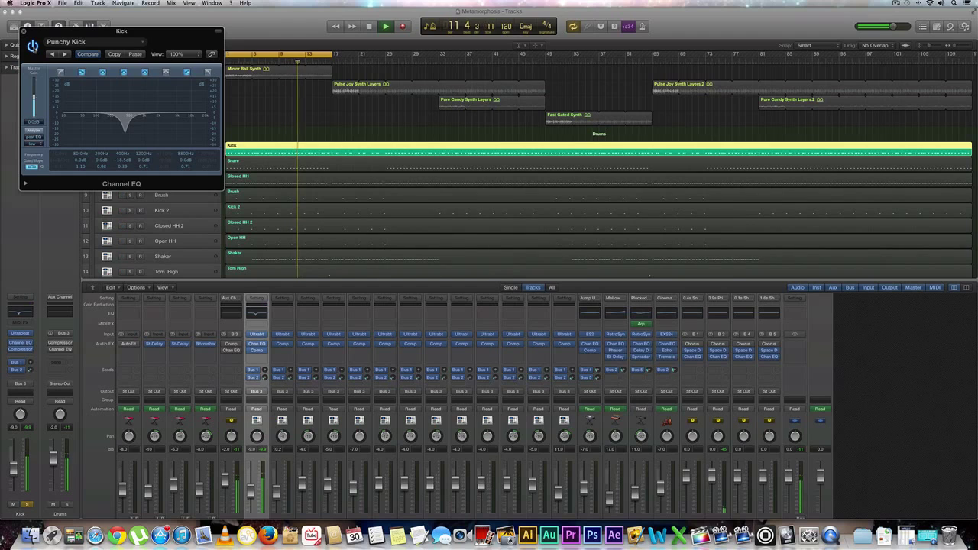
key(space)
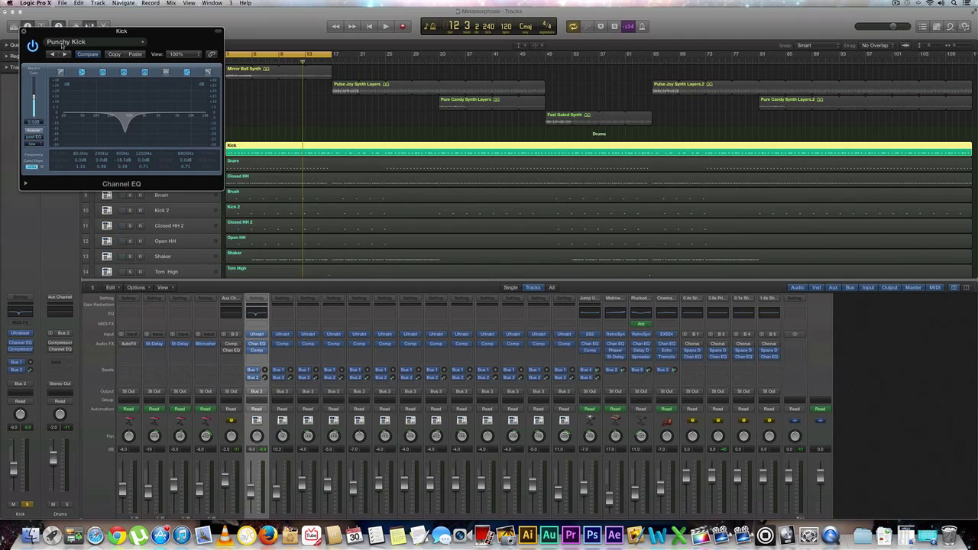
key(Return)
key(space)
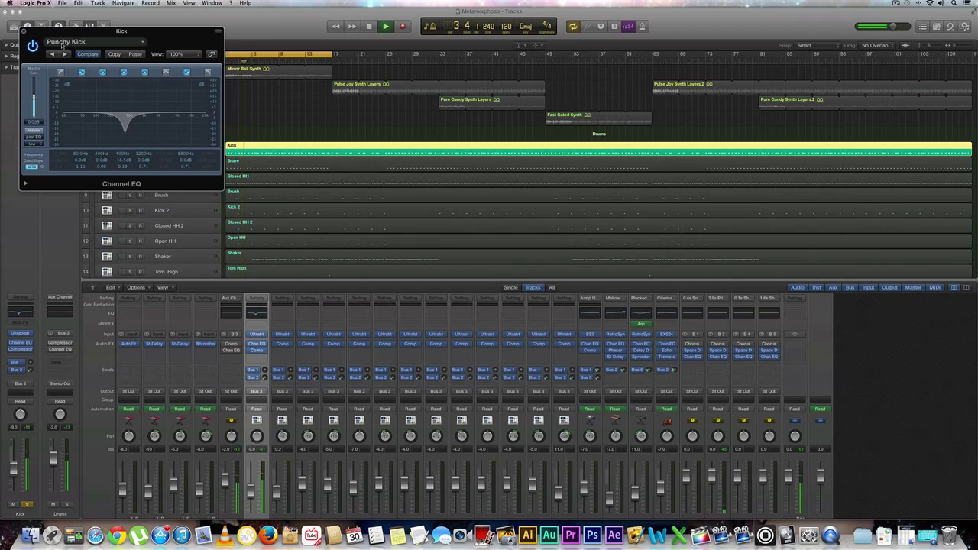
Step: Close the Kick's EQ window, solo the Drums folder and unsolo Kick
key(space)
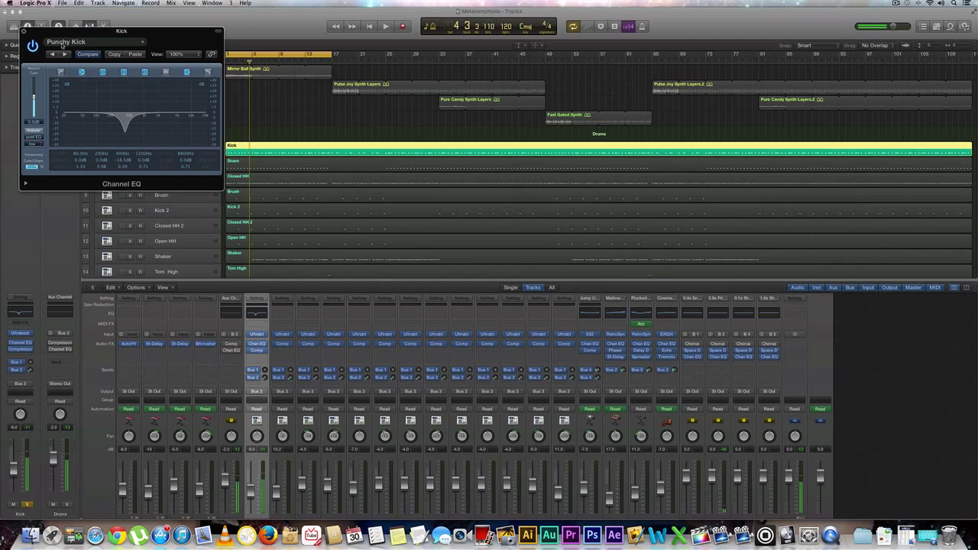
click(24, 31)
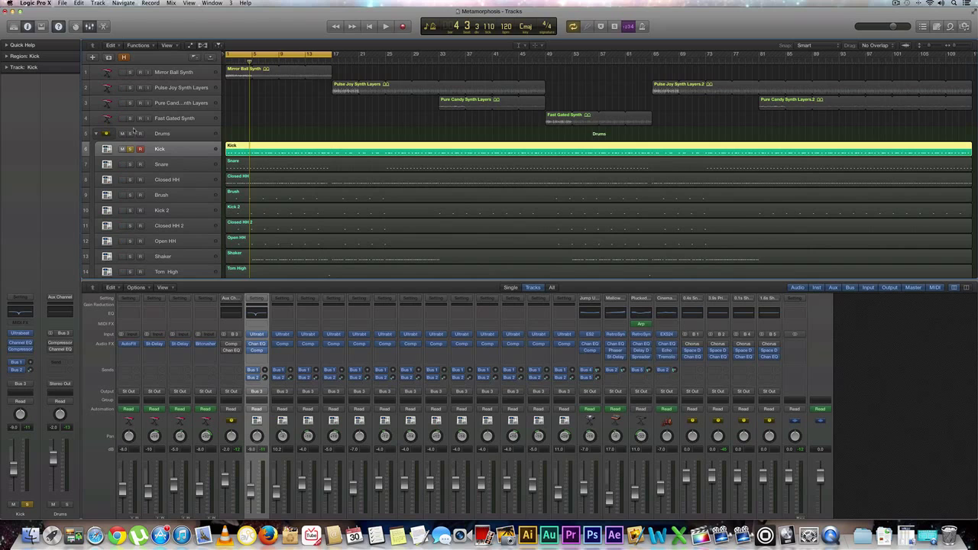
click(130, 134)
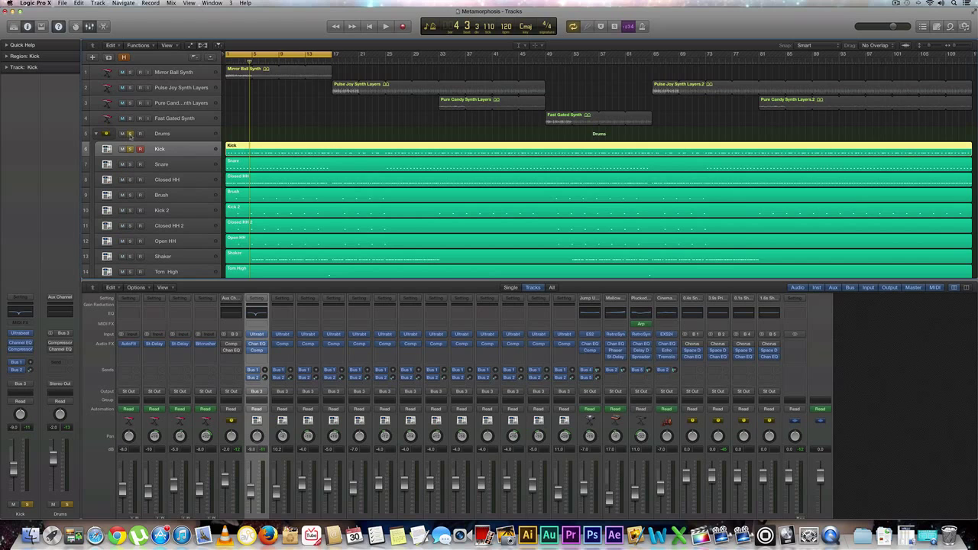
click(131, 149)
Step: Play the soloed Drums stack from the start to hear all drums together
scroll(215, 202, down, 4)
scroll(211, 197, up, 4)
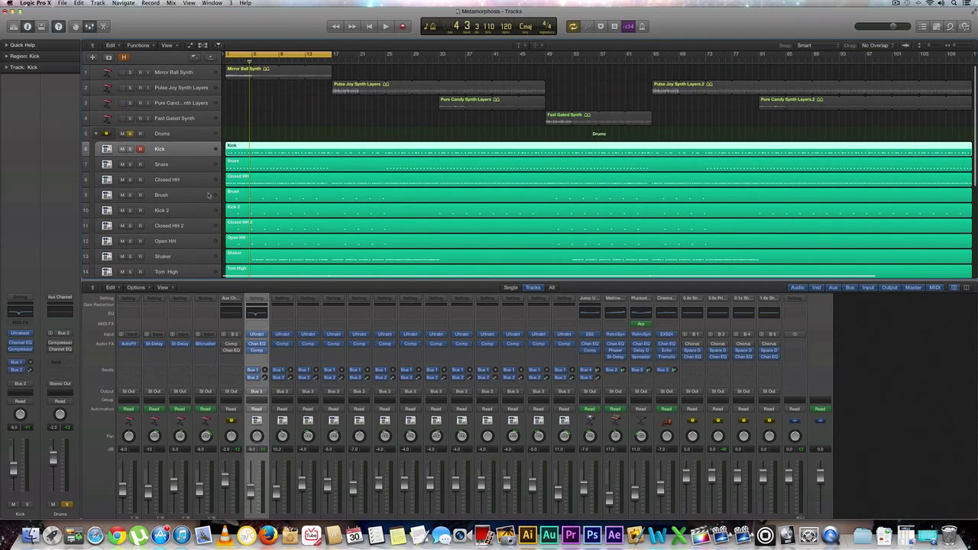
click(130, 133)
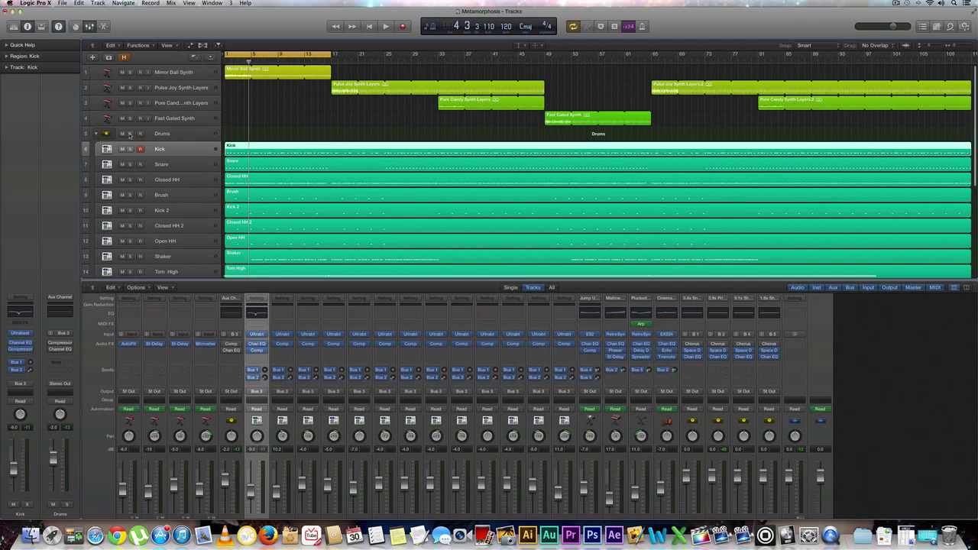
click(129, 134)
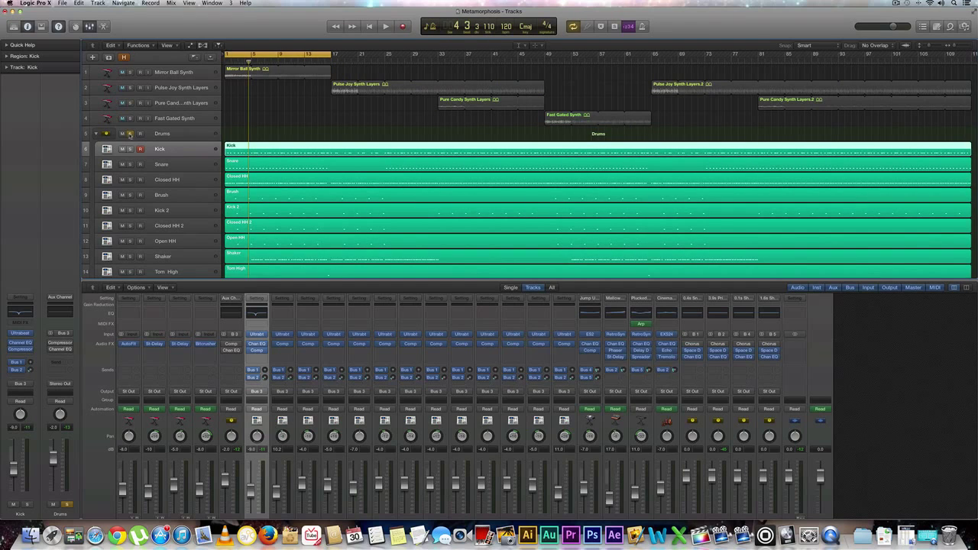
key(space)
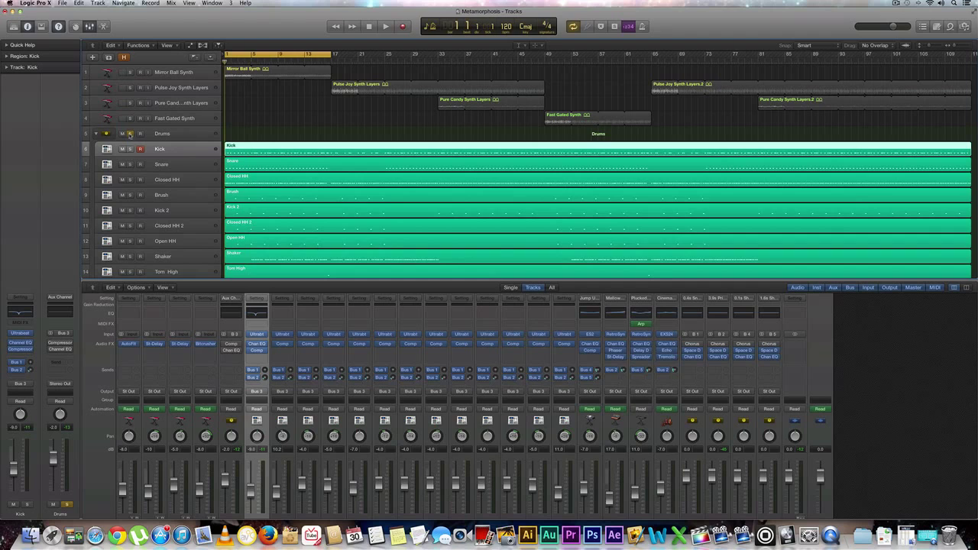
key(space)
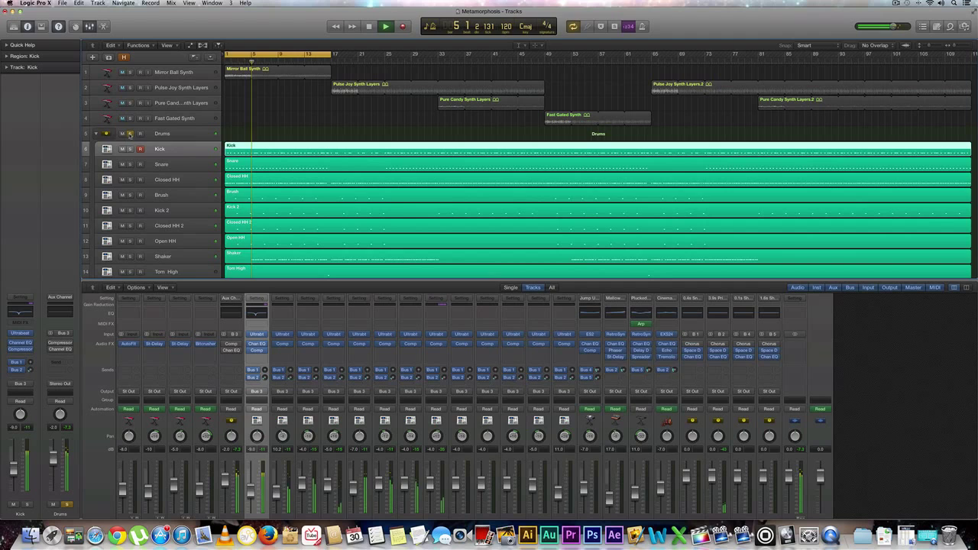
key(space)
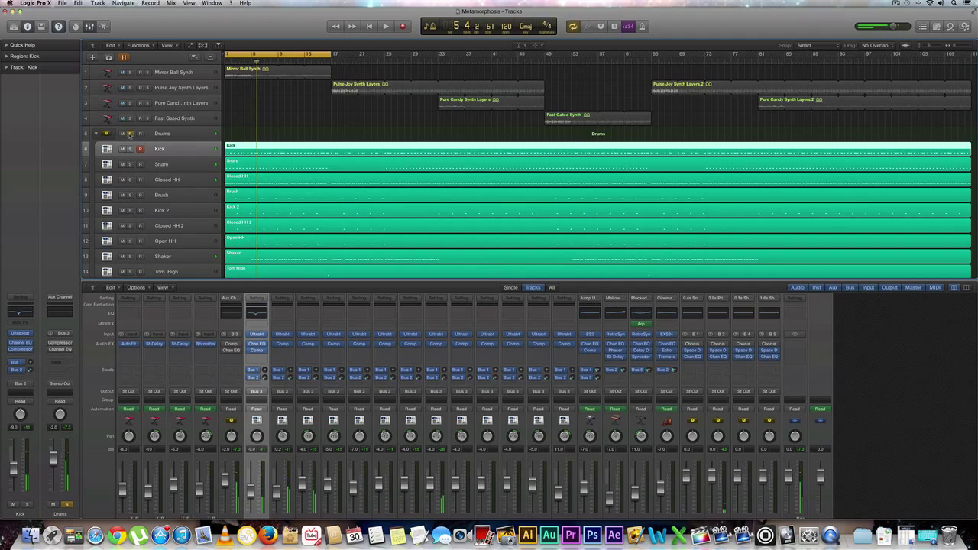
Step: Lower the Closed HH fader to -5.1 dB and play to check the quieter hi-hat
click(165, 181)
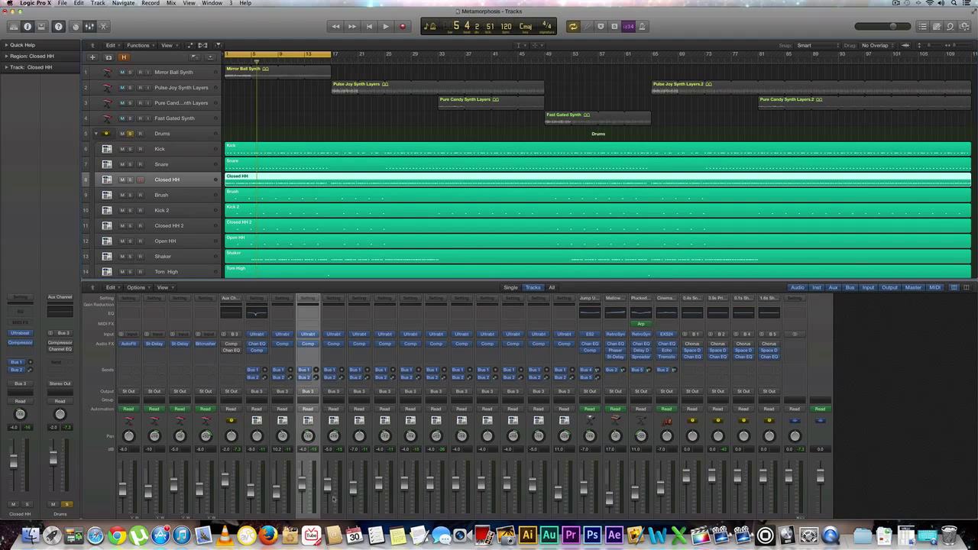
drag(301, 483, 301, 488)
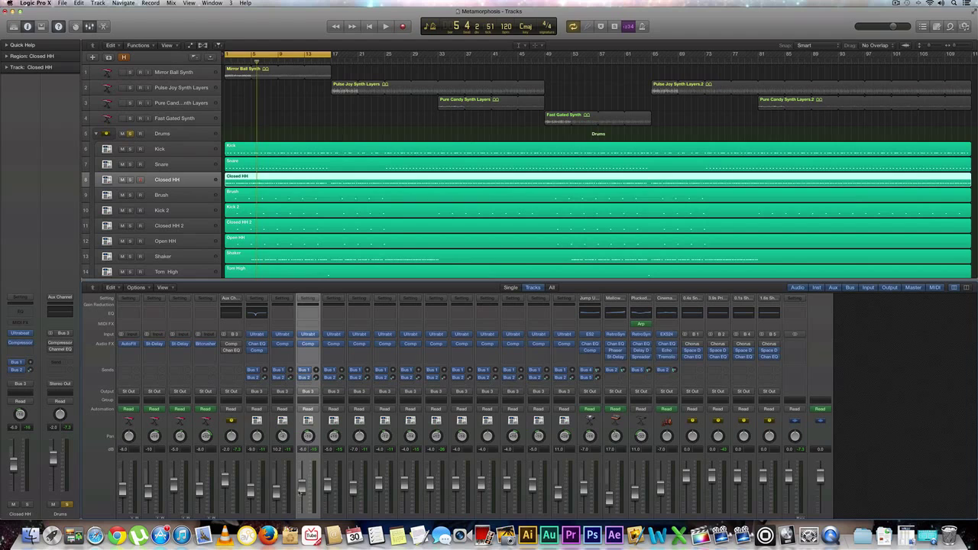
key(space)
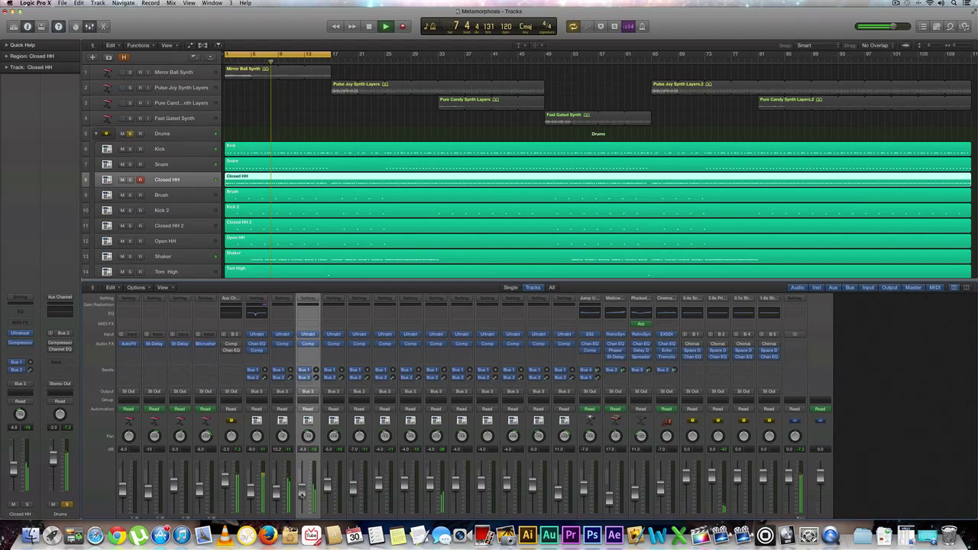
key(space)
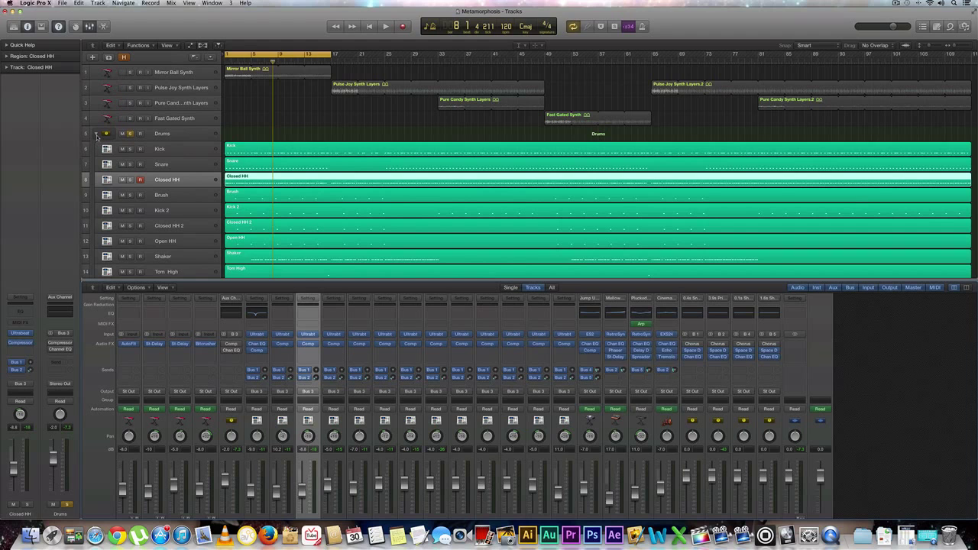
Step: Drag the cycle range from bars 1–17 over the Plucked Cycles regions at bars 49–61
click(96, 135)
click(97, 135)
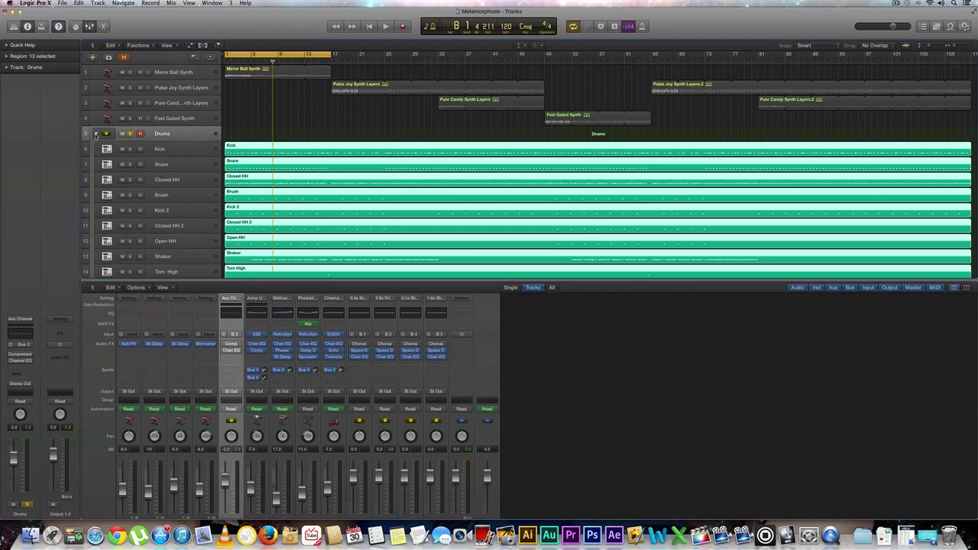
scroll(163, 177, down, 2)
scroll(163, 142, down, 10)
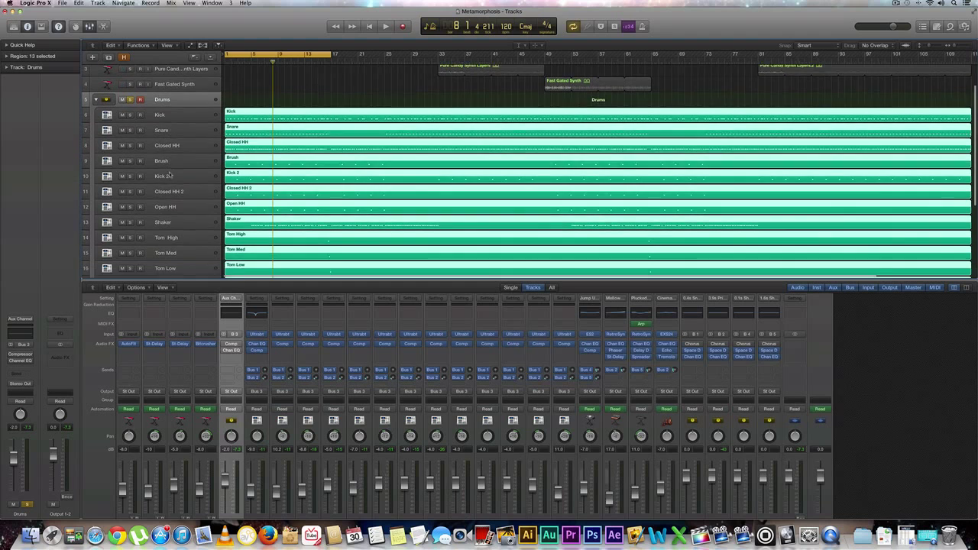
scroll(163, 197, up, 5)
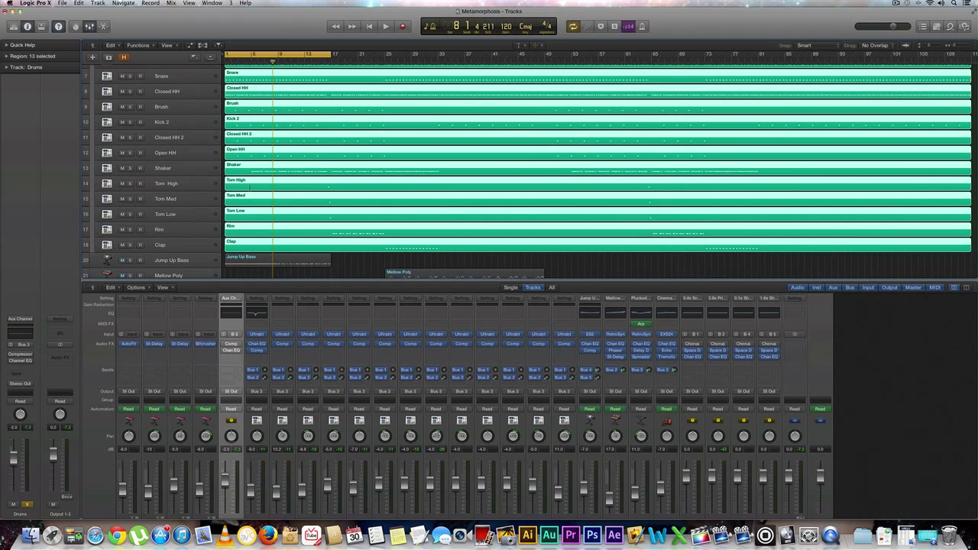
scroll(381, 254, down, 5)
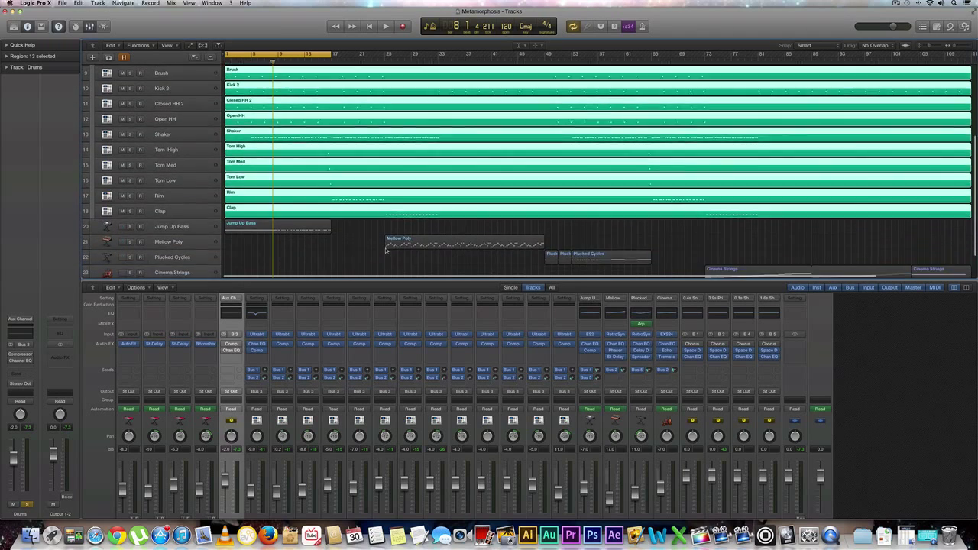
scroll(385, 249, down, 2)
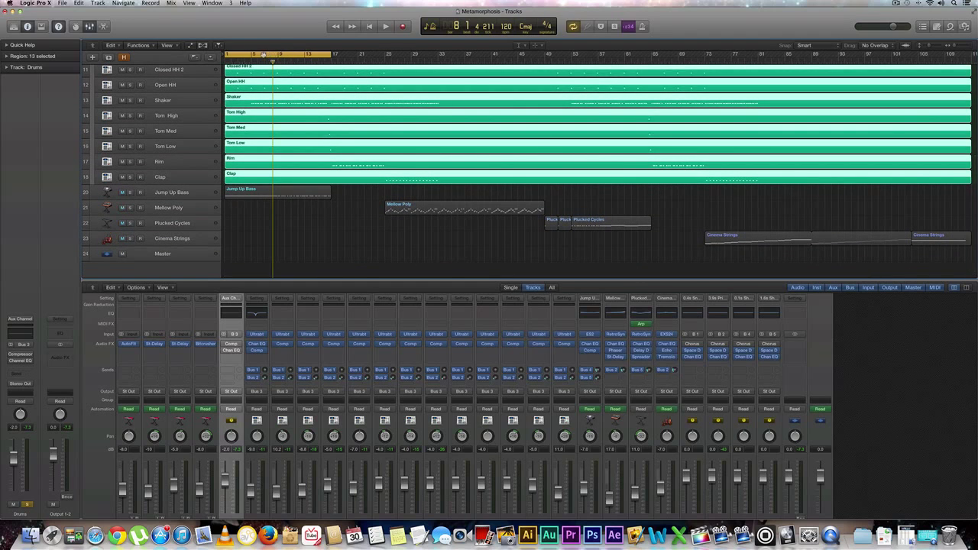
drag(264, 54, 579, 58)
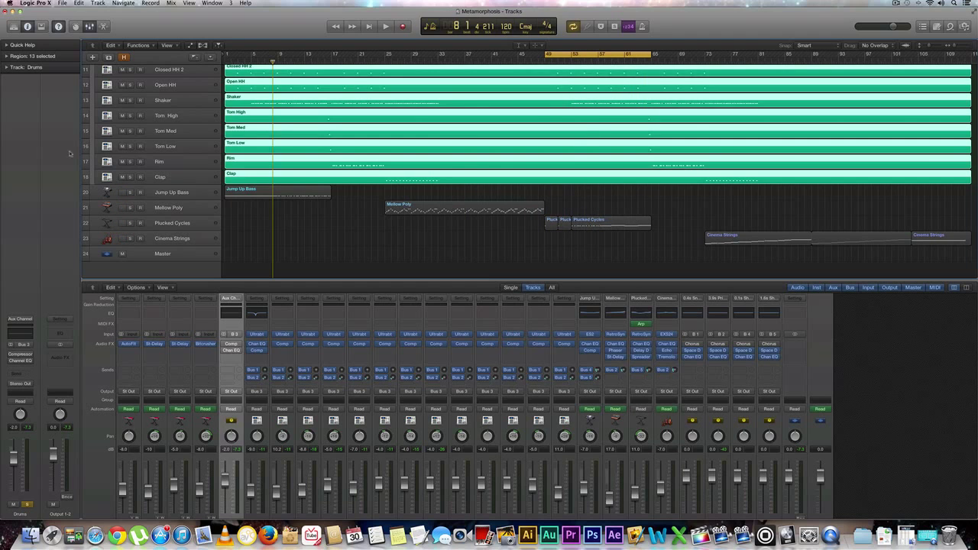
scroll(153, 153, up, 5)
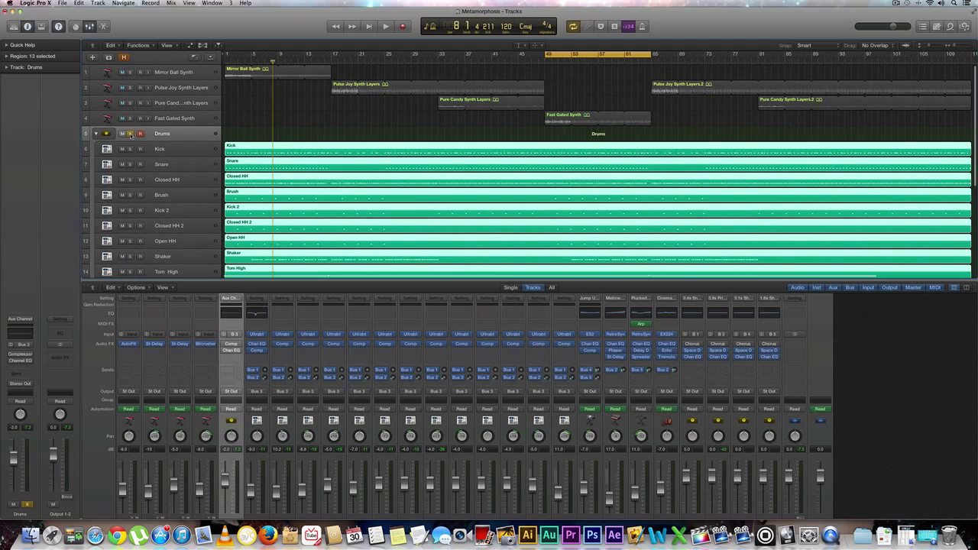
scroll(136, 142, down, 5)
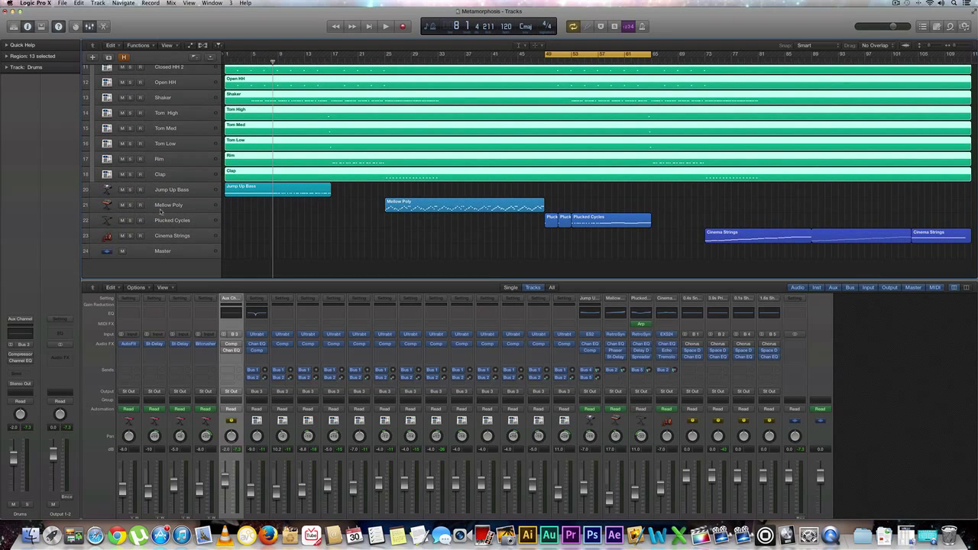
Step: Solo the Plucked Cycles track and open its Channel EQ
click(161, 208)
click(138, 220)
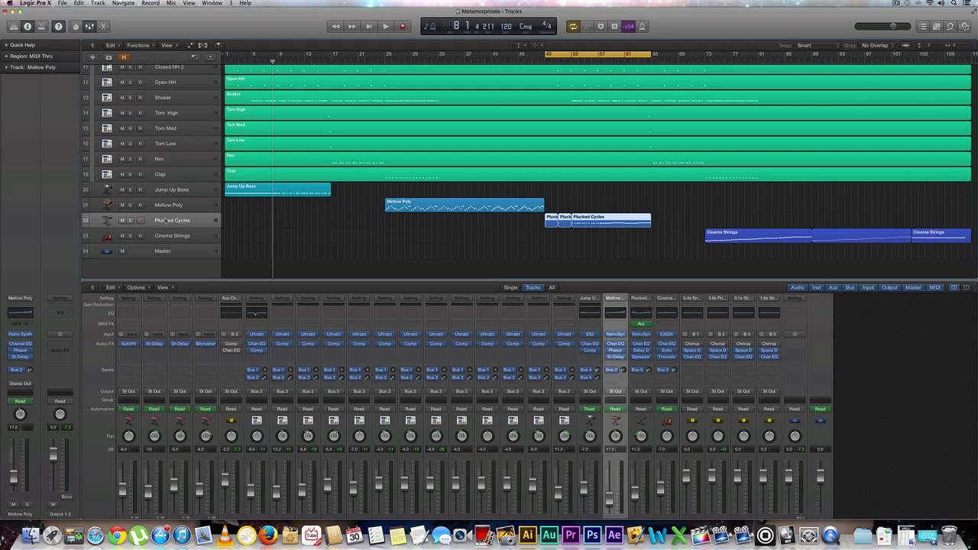
click(130, 220)
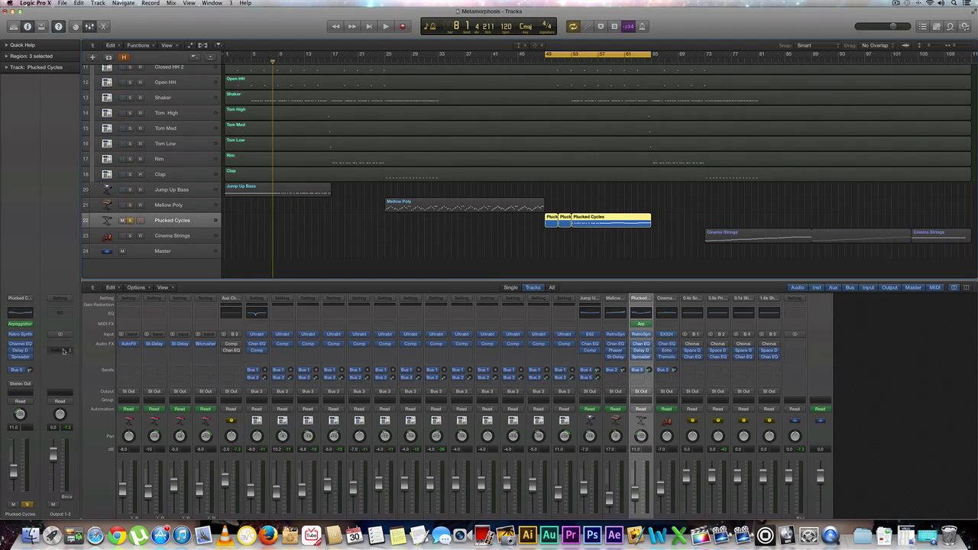
click(22, 344)
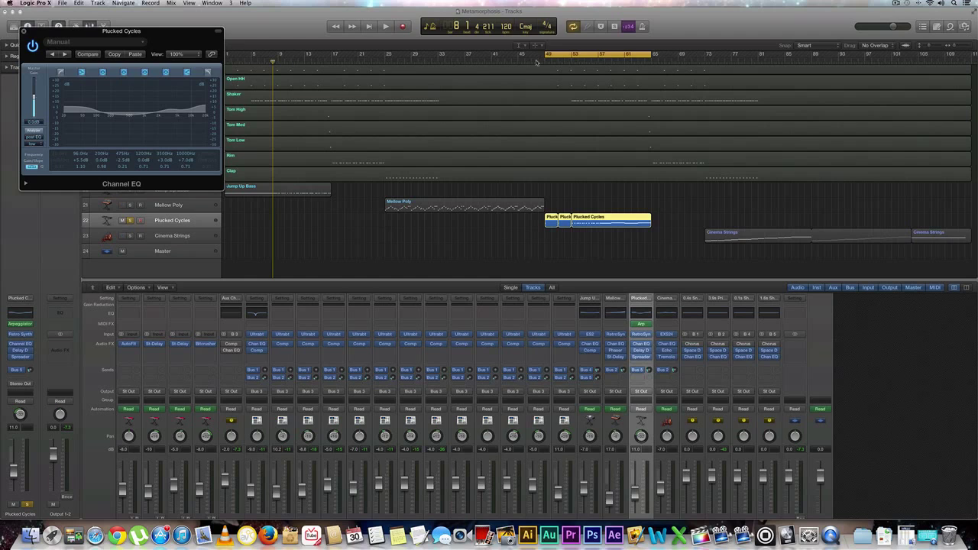
Step: Play the loop once, then place the playhead at bar 49
key(Return)
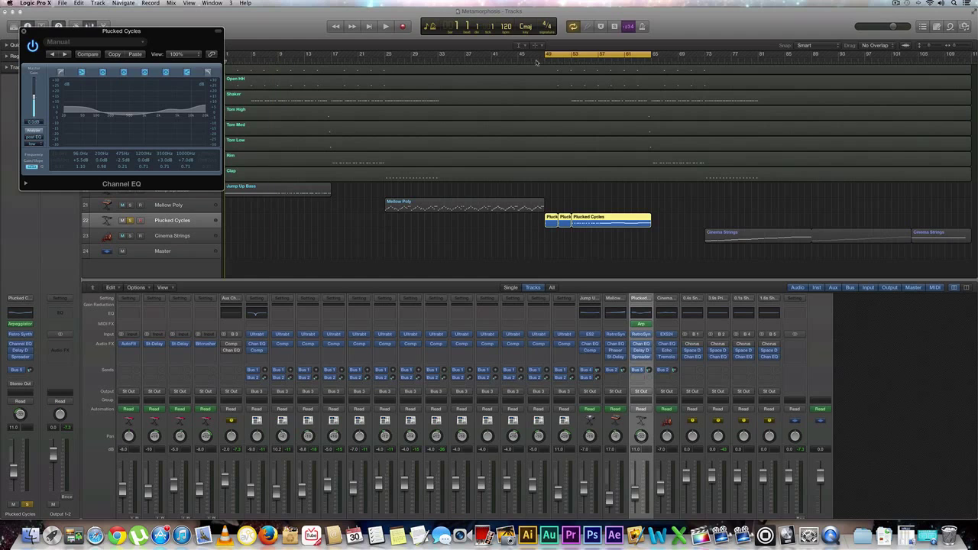
key(space)
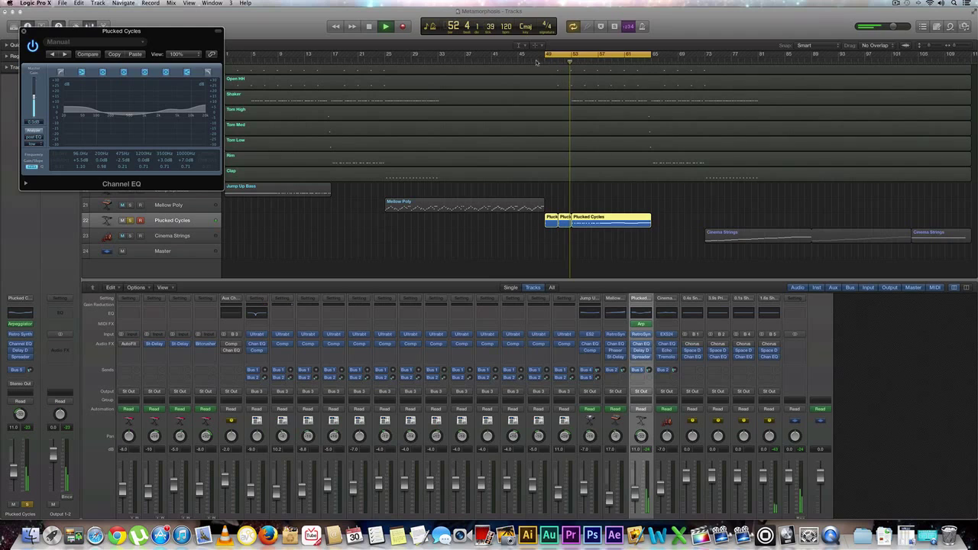
key(space)
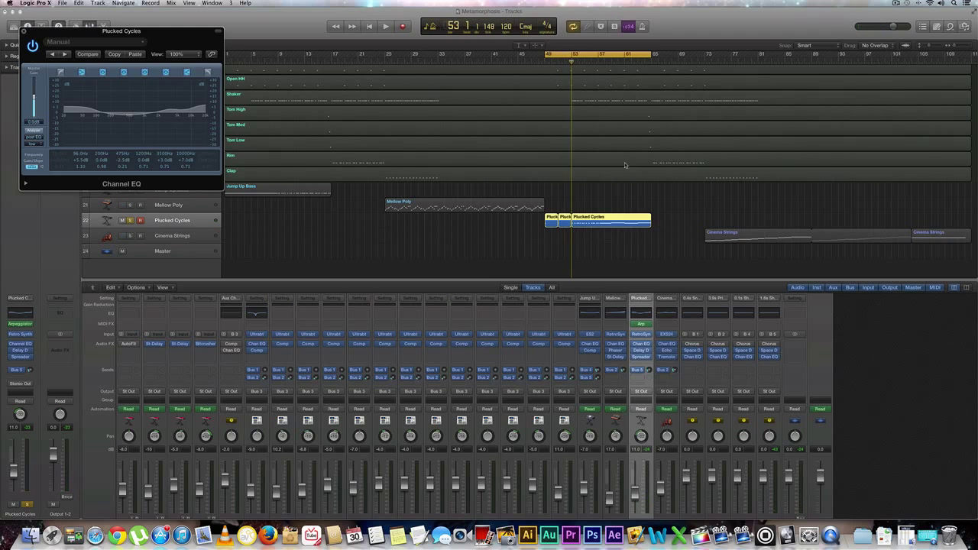
key(Return)
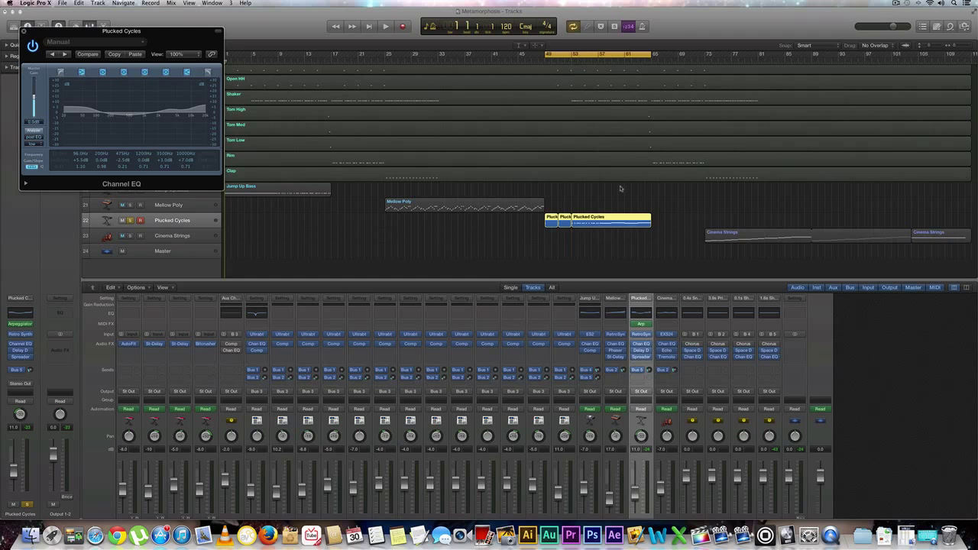
drag(530, 61, 545, 61)
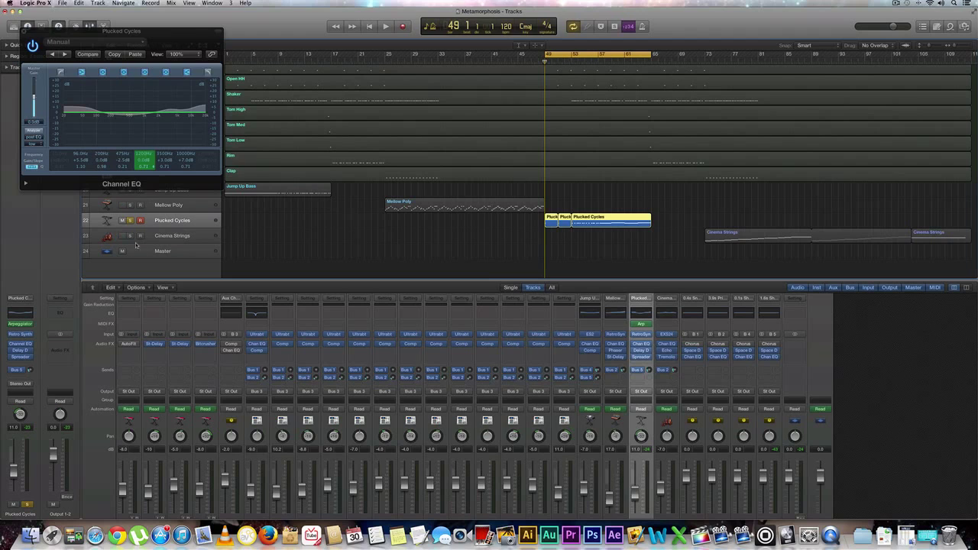
click(191, 206)
click(191, 220)
click(21, 343)
click(20, 344)
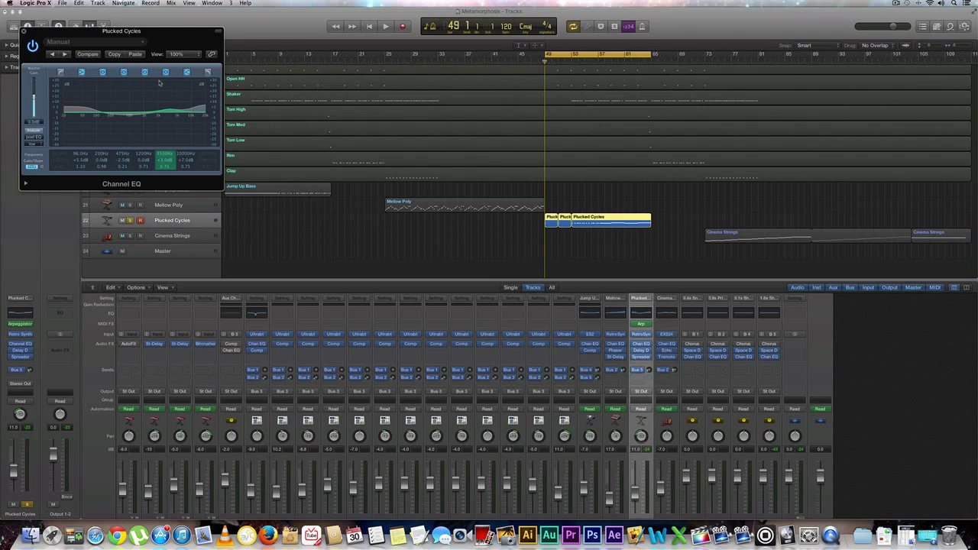
key(space)
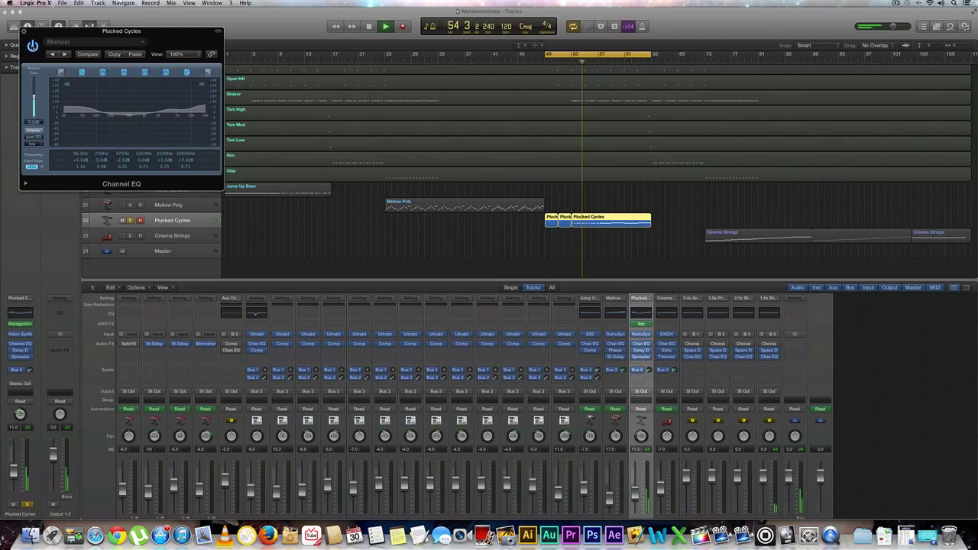
key(space)
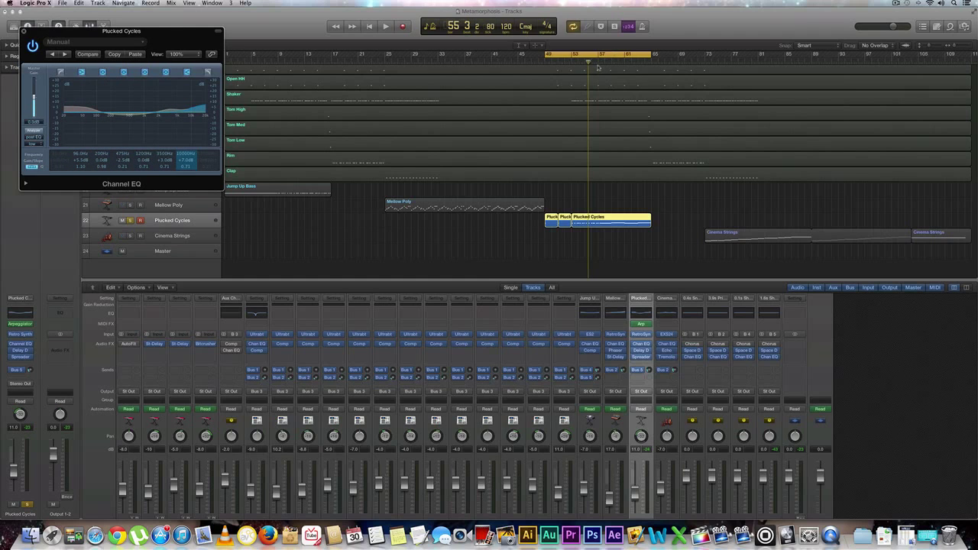
key(Return)
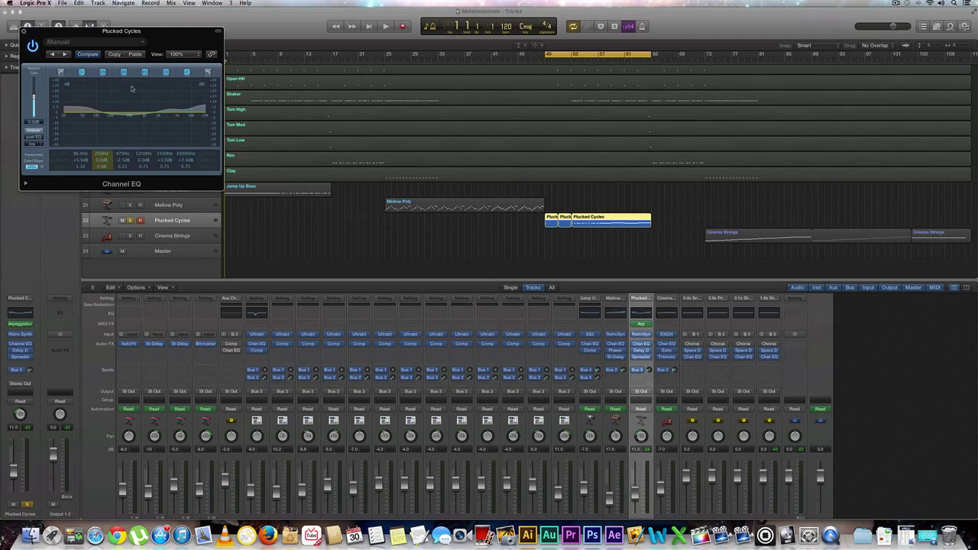
Step: Play from bar 49, flatten the 96Hz boost to 0 dB and move the 475Hz dip deeper near 500Hz
click(549, 61)
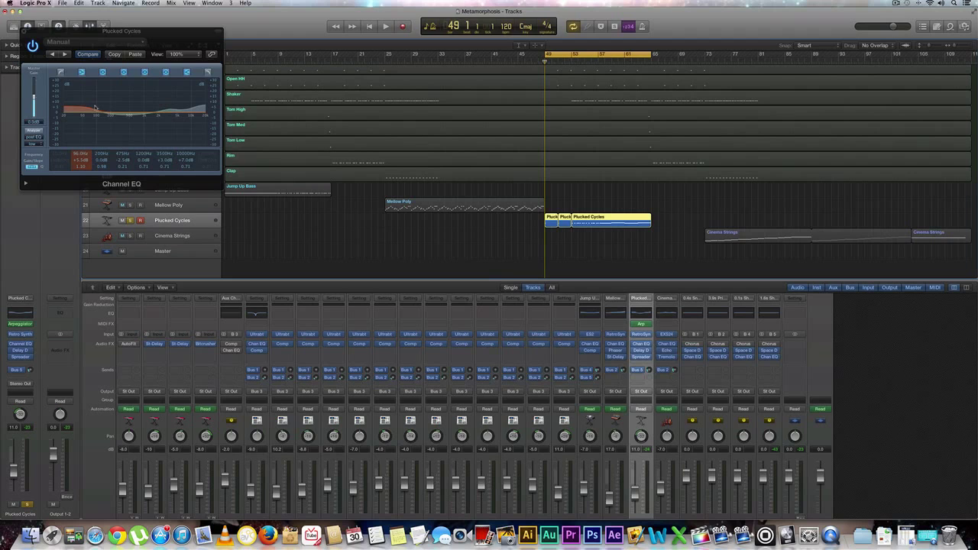
key(space)
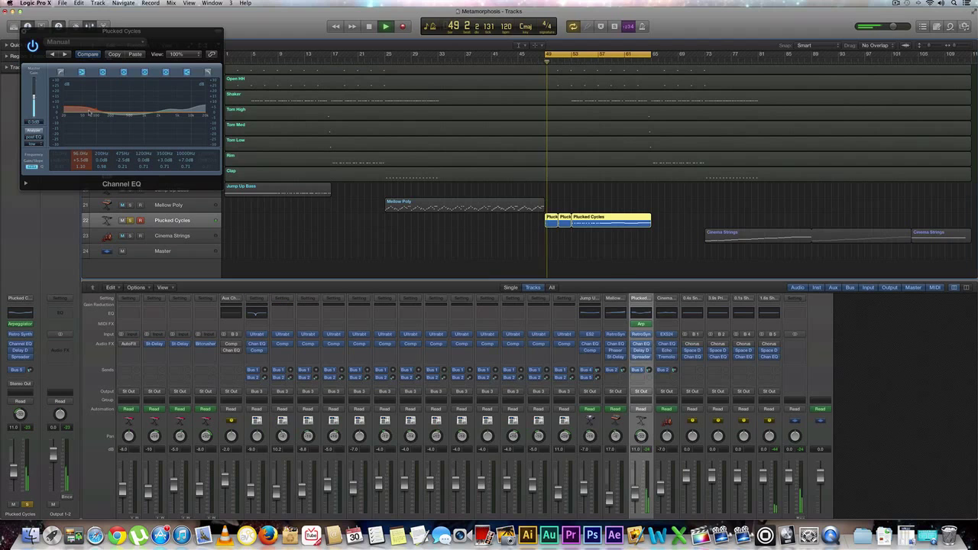
drag(84, 109, 84, 116)
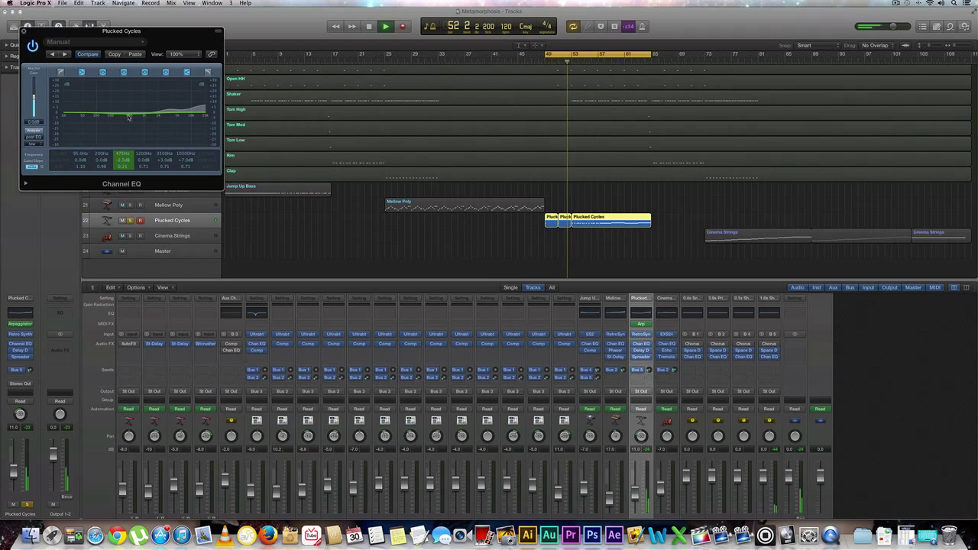
drag(128, 118, 129, 116)
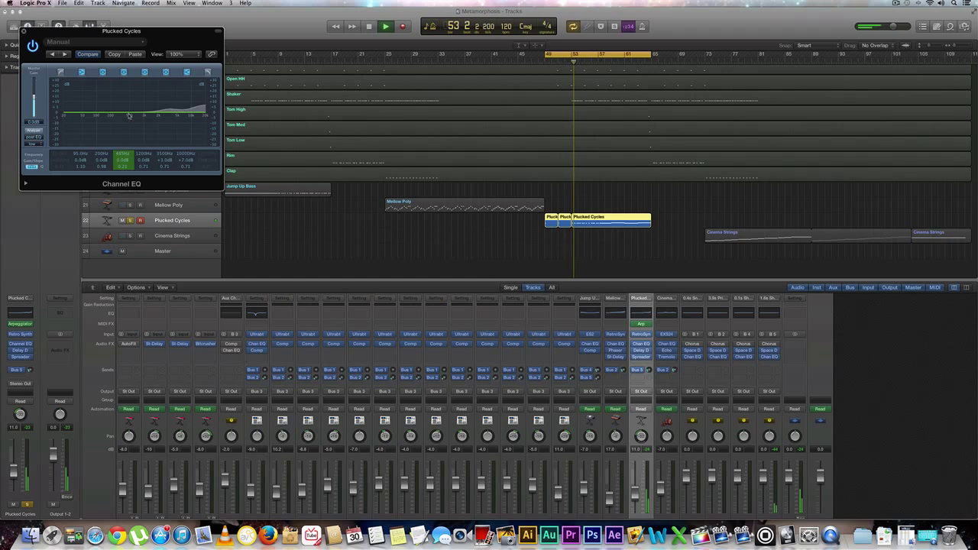
mouse_move(129, 115)
mouse_down()
mouse_move(127, 135)
mouse_move(129, 124)
mouse_up()
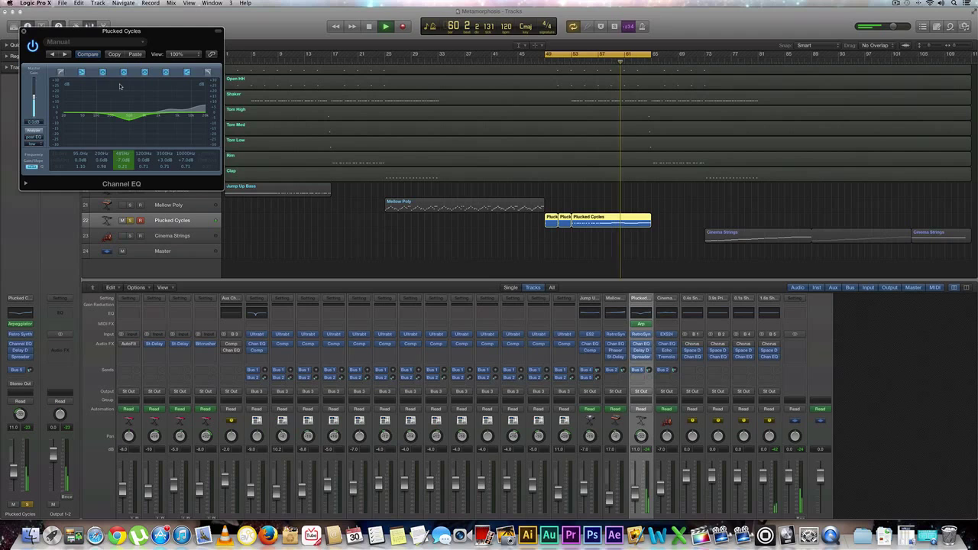
Step: Replay the loop and A/B the edited and original EQ curves with Compare, ending on the original
key(space)
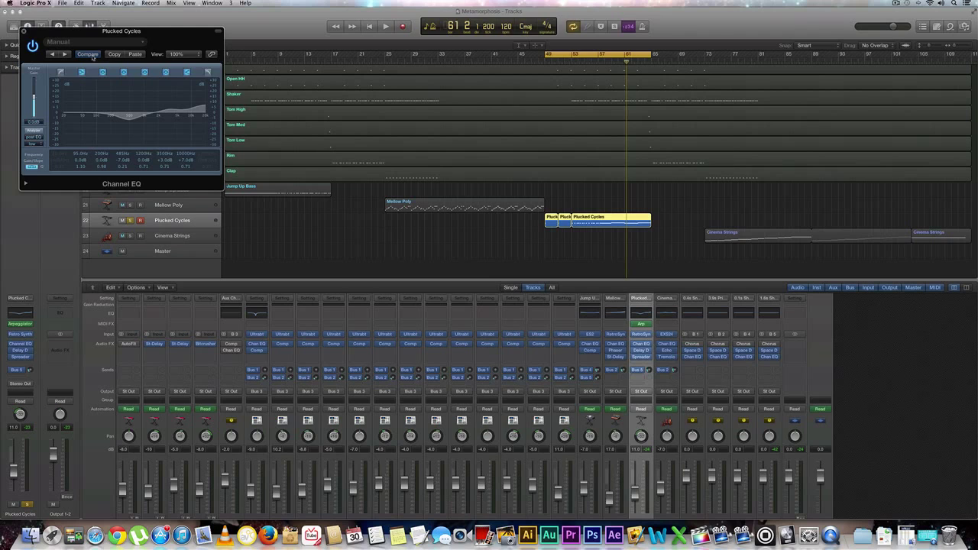
key(space)
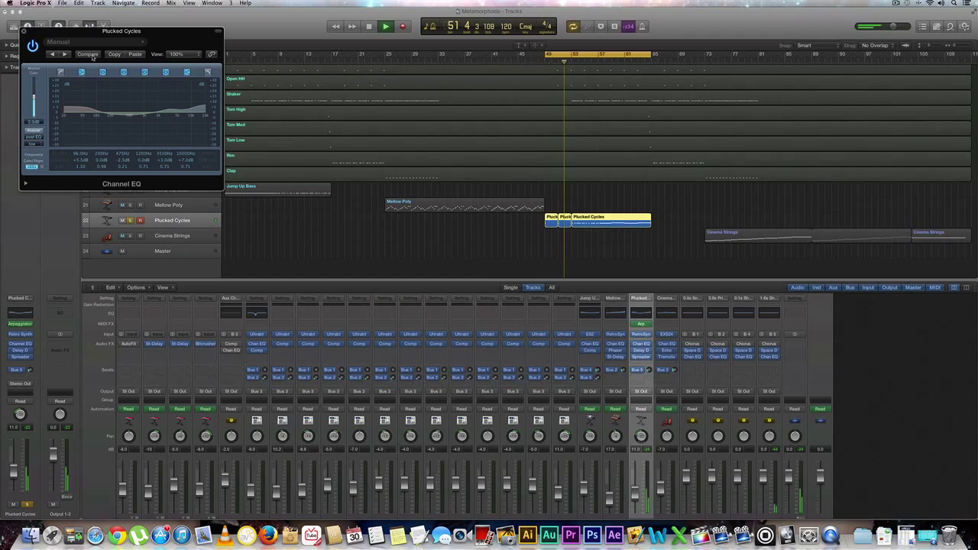
click(88, 54)
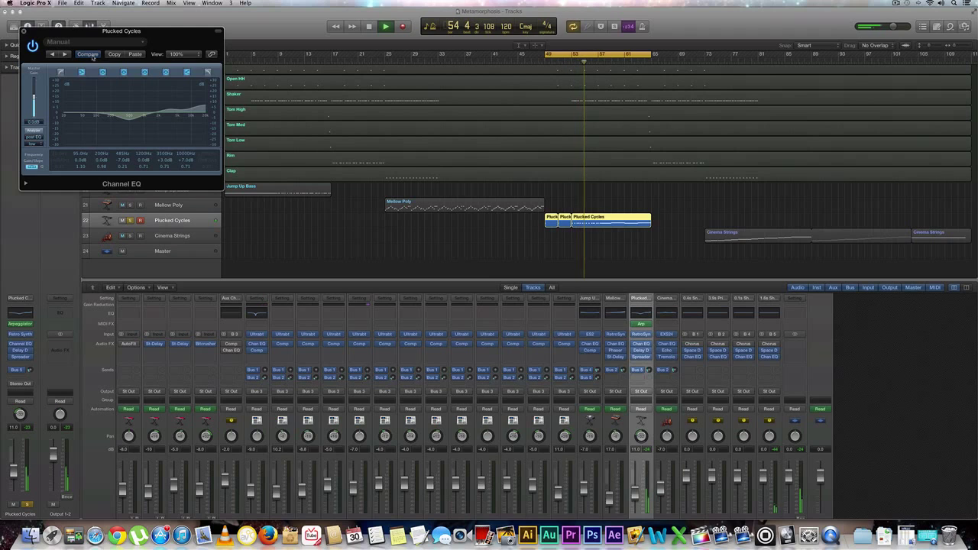
click(88, 54)
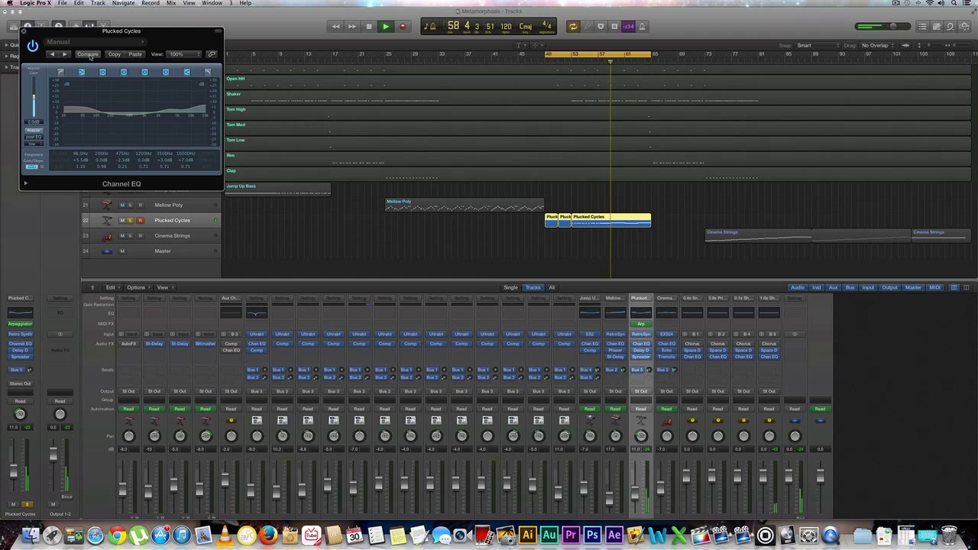
click(88, 54)
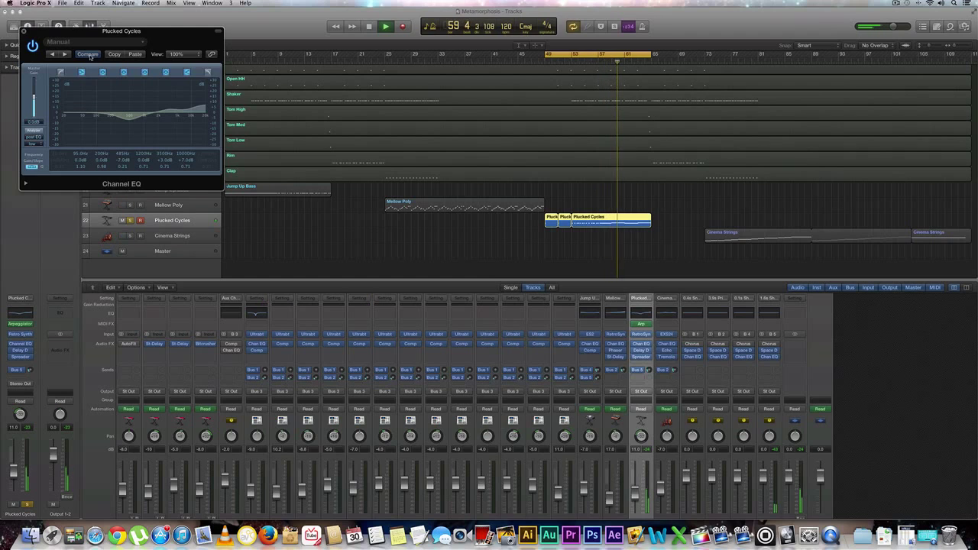
click(88, 55)
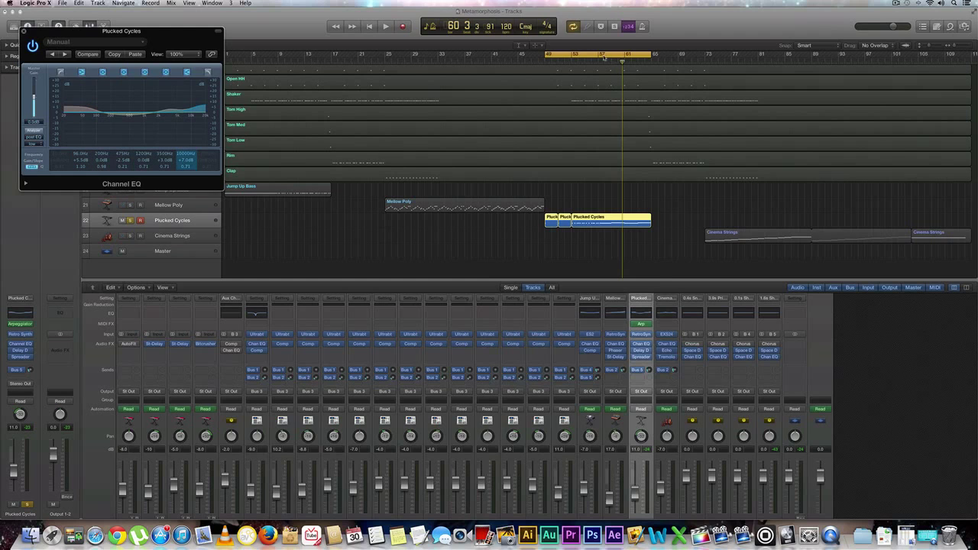
Step: Move the loop range over the Mellow Poly region, solo Mellow Poly, unsolo Plucked Cycles and rewind
drag(603, 59, 443, 59)
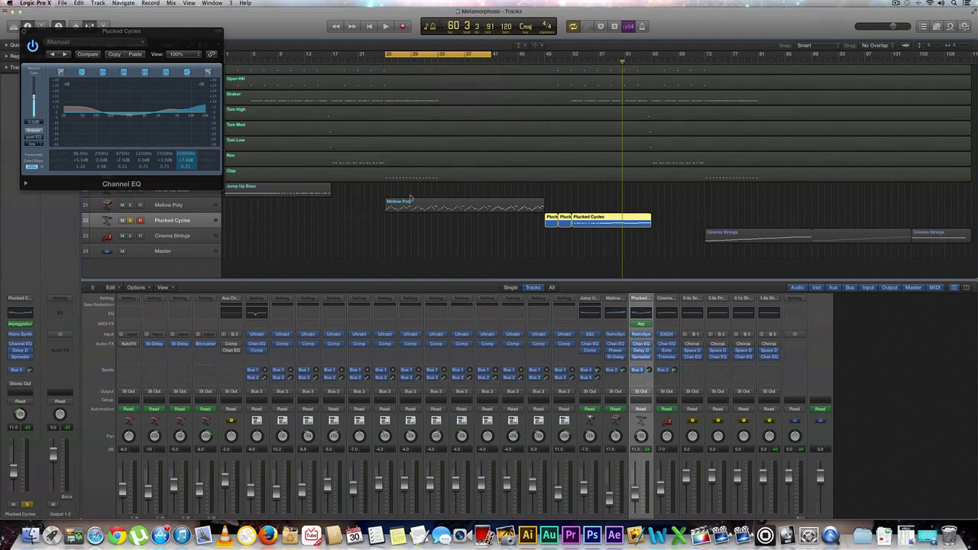
click(130, 204)
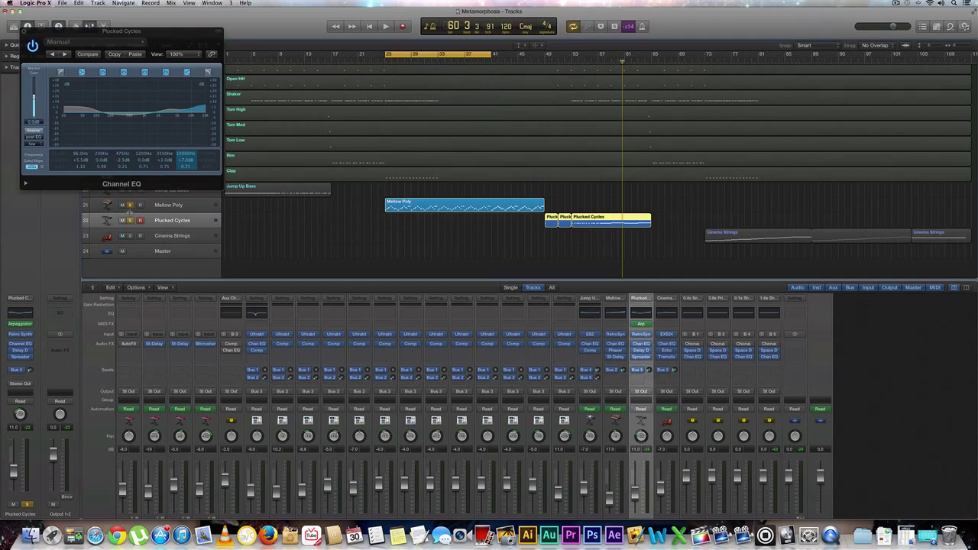
click(130, 220)
key(Return)
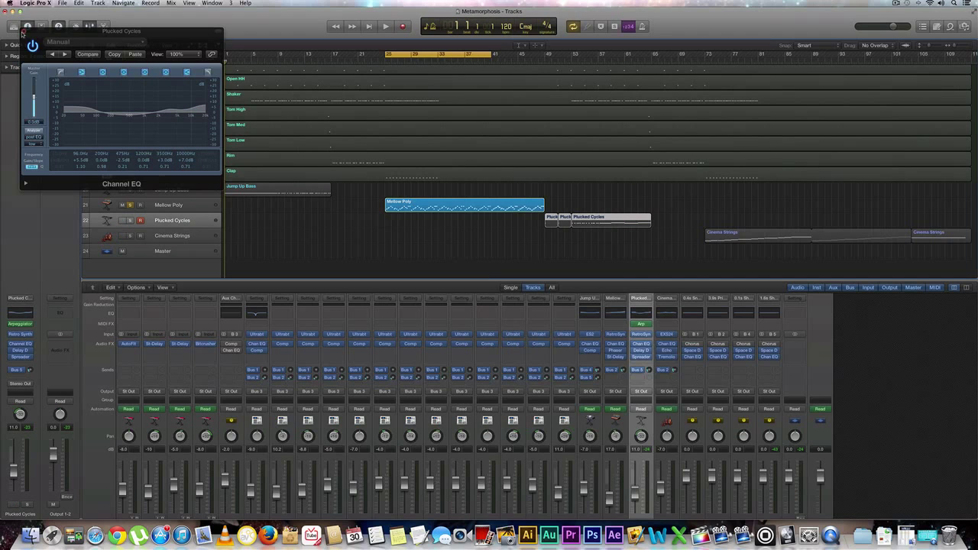
Step: Close the EQ window, play from the cycle start, reopen the Plucked Cycles EQ and select Mellow Poly
click(23, 32)
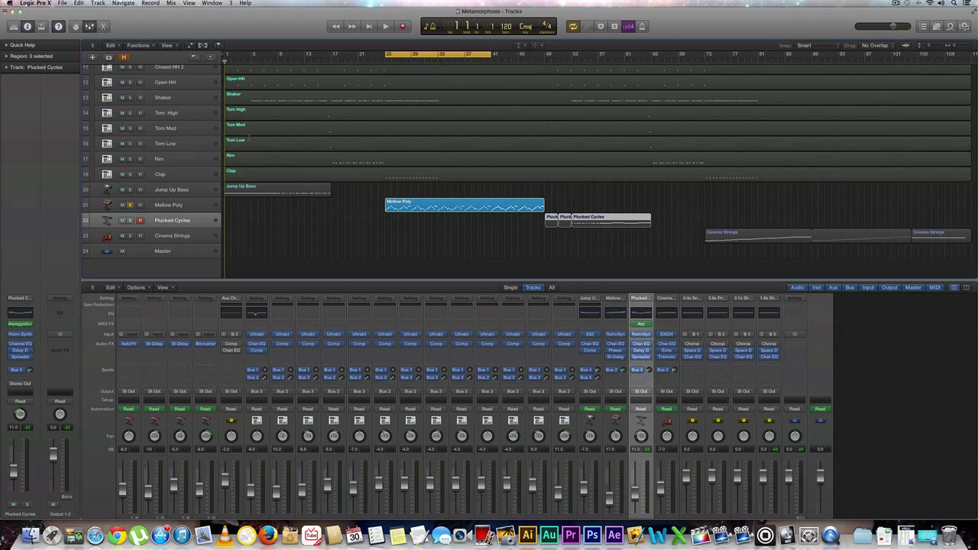
key(space)
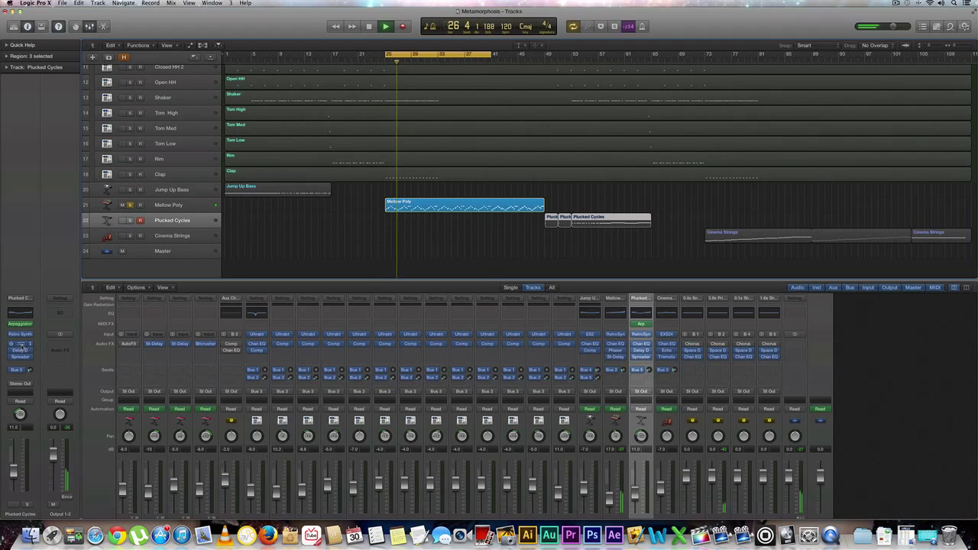
click(20, 344)
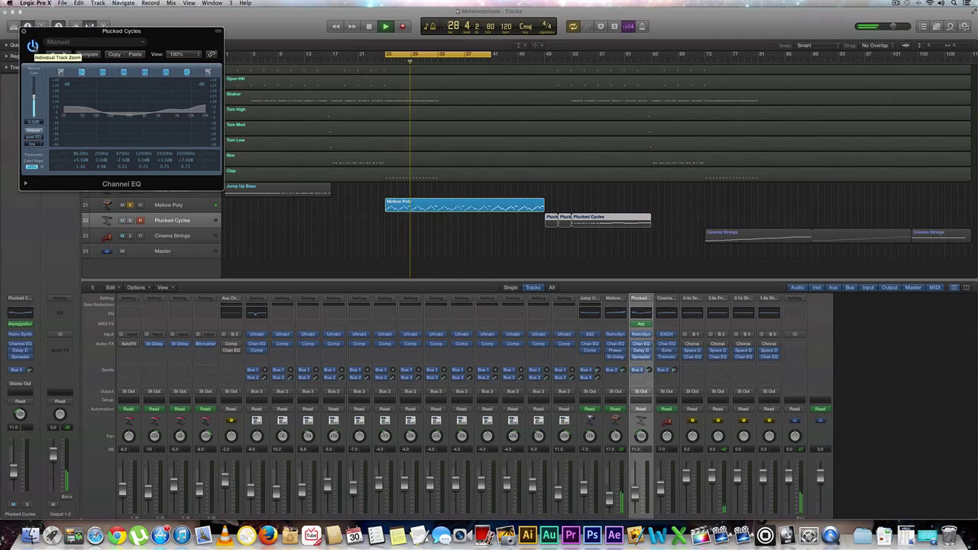
click(158, 204)
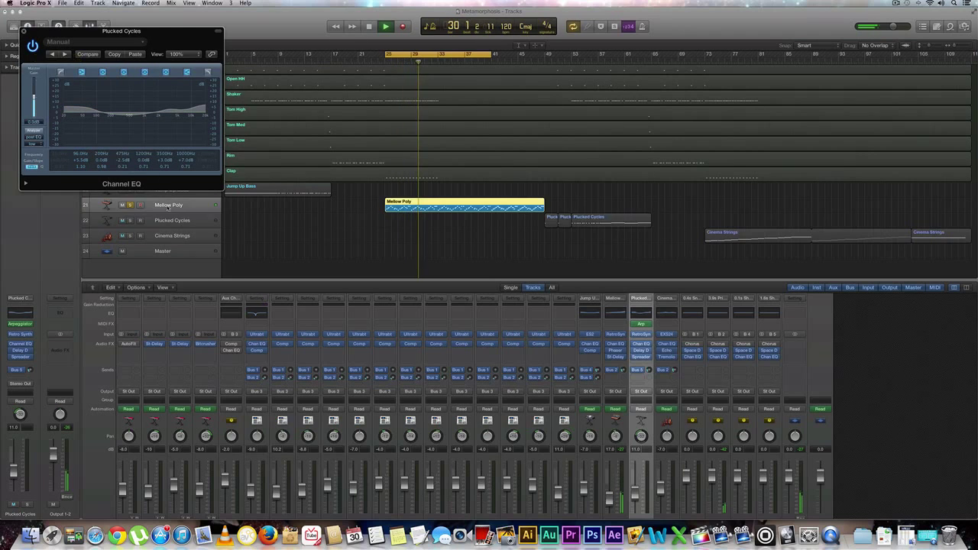
Step: Bring up Mellow Poly's Channel EQ, bypass and re-enable it to compare, then stop playback
click(24, 32)
click(21, 344)
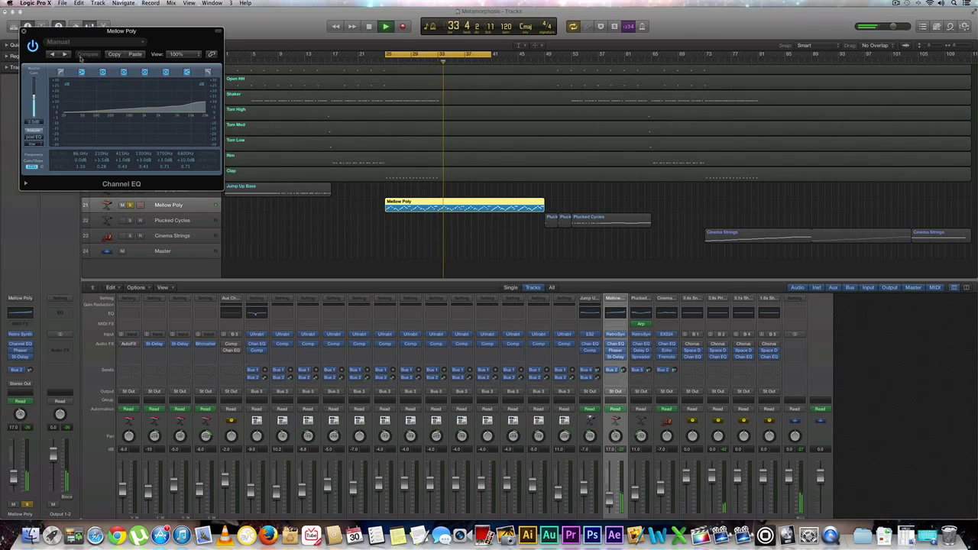
click(33, 46)
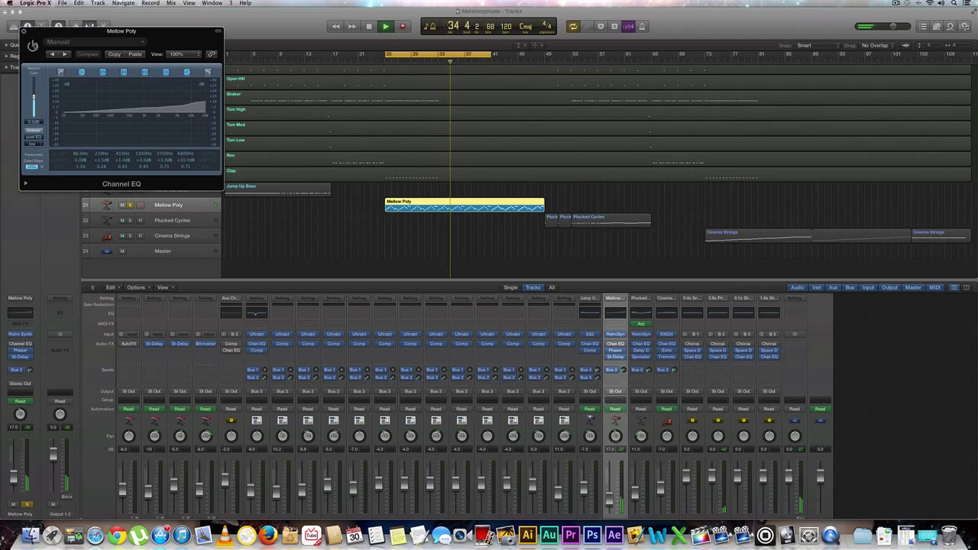
click(32, 46)
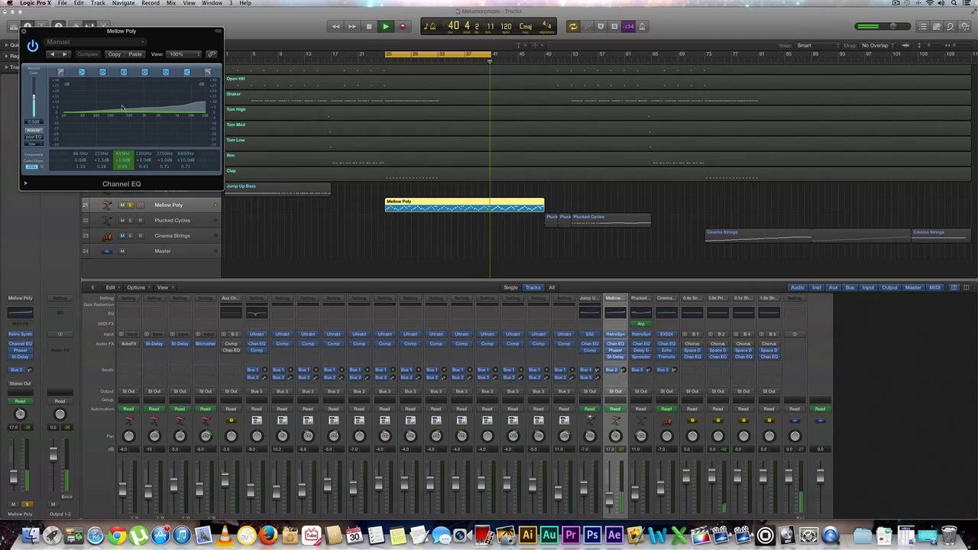
key(space)
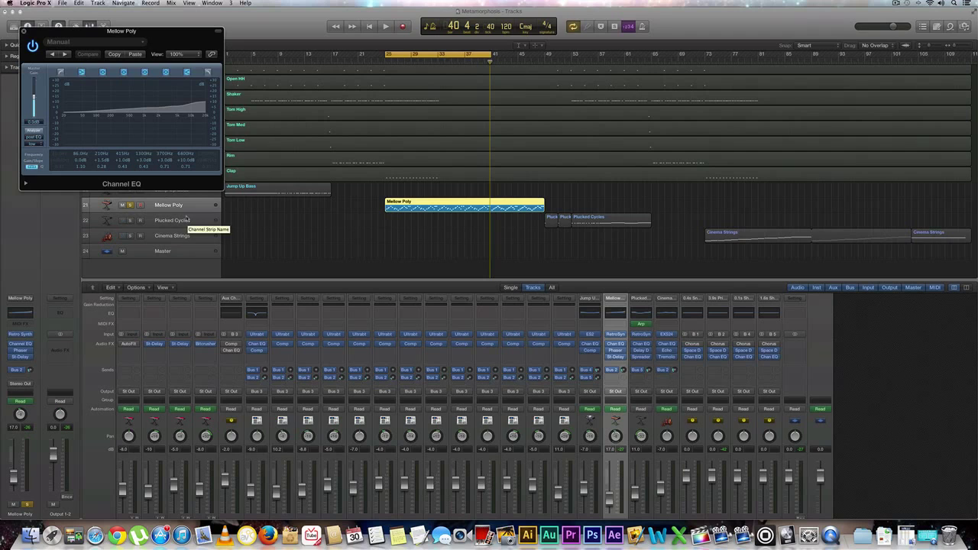
Step: Audition the Mastering Dance Music Type EQ preset, then switch to EQ Tools > Add Brightness
click(104, 44)
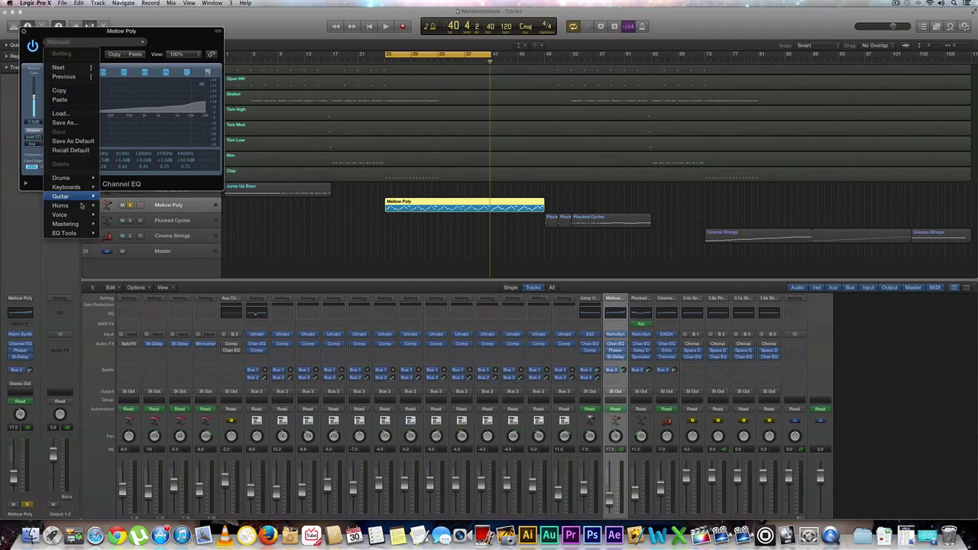
mouse_move(80, 225)
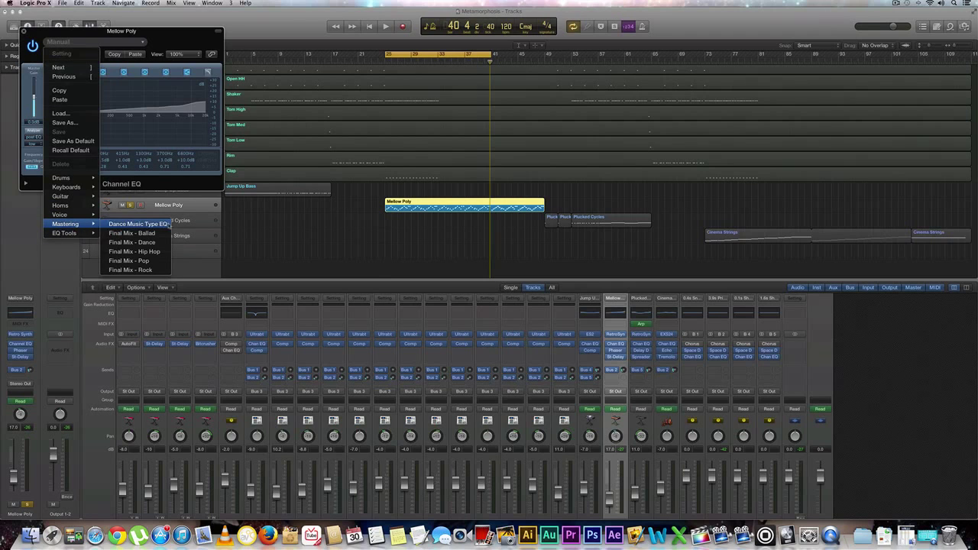
click(169, 225)
key(space)
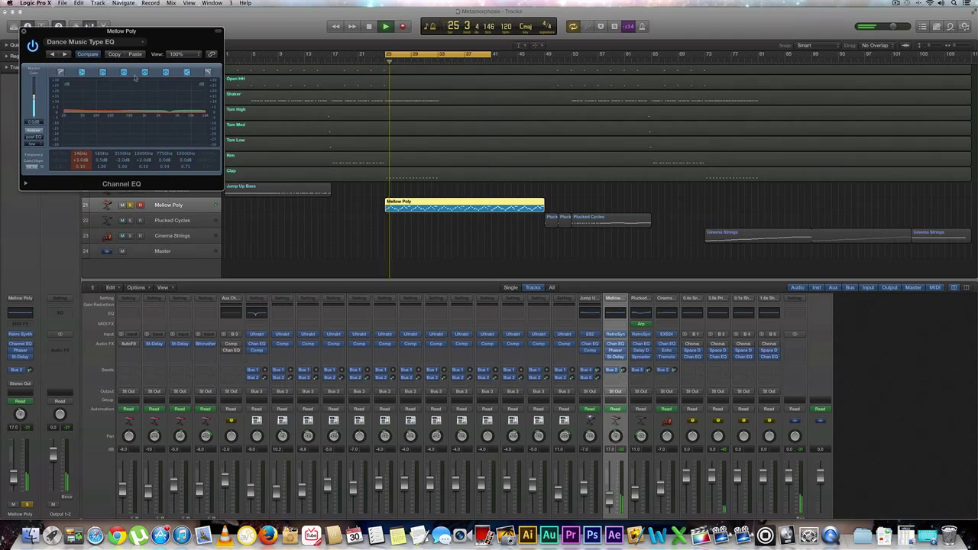
click(129, 44)
mouse_move(76, 233)
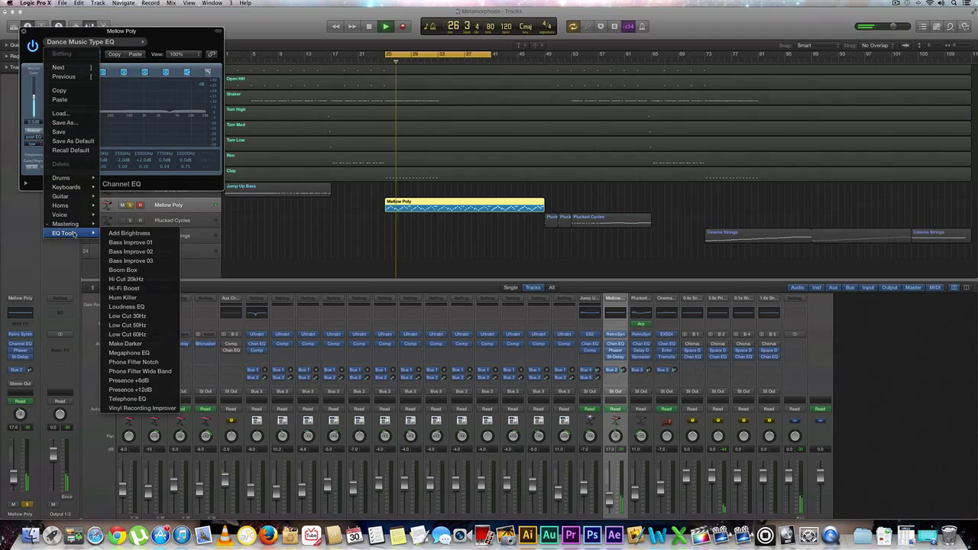
click(116, 234)
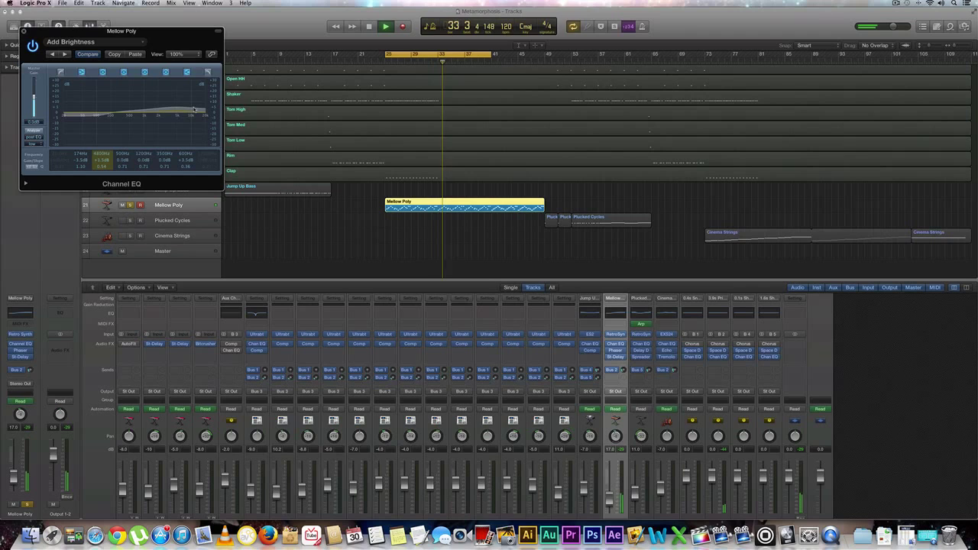
Step: Lower the Add Brightness low-mid band's boost, stop playback, and set Master Gain to 0.0 dB
drag(196, 110, 168, 103)
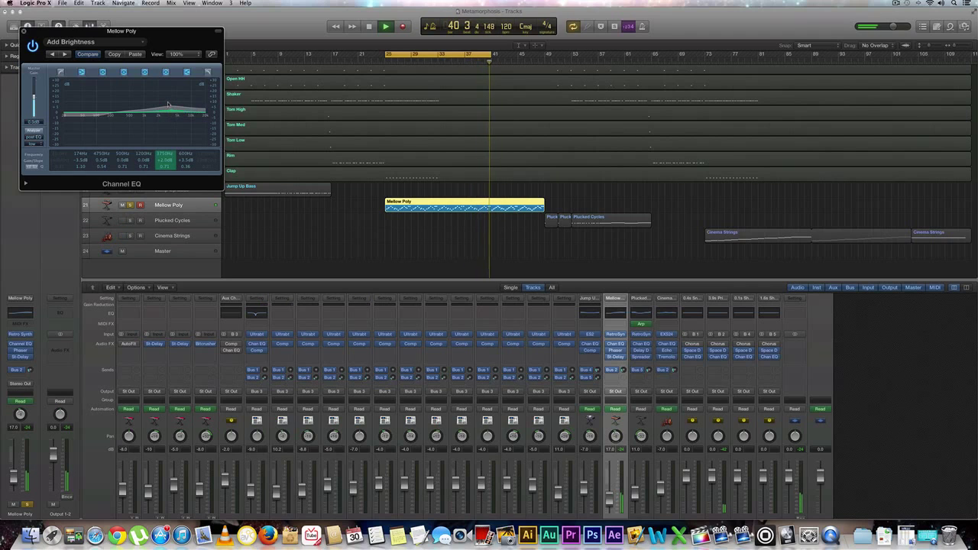
key(space)
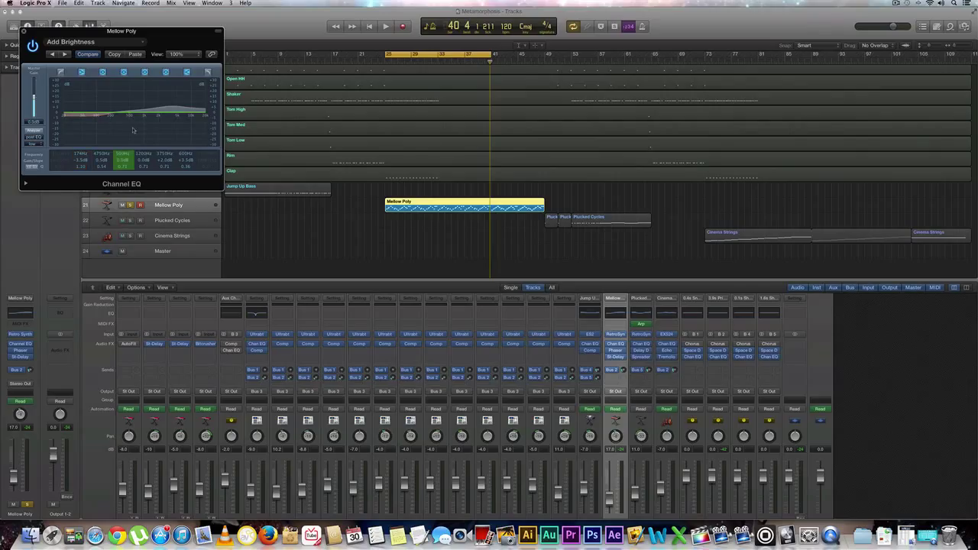
mouse_move(34, 98)
mouse_down()
mouse_move(31, 76)
mouse_move(35, 107)
mouse_up()
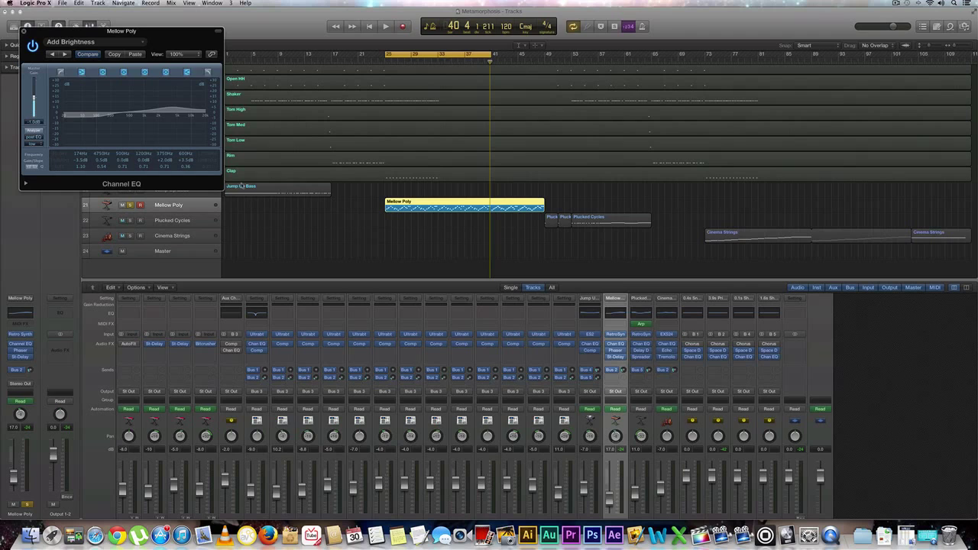
click(28, 430)
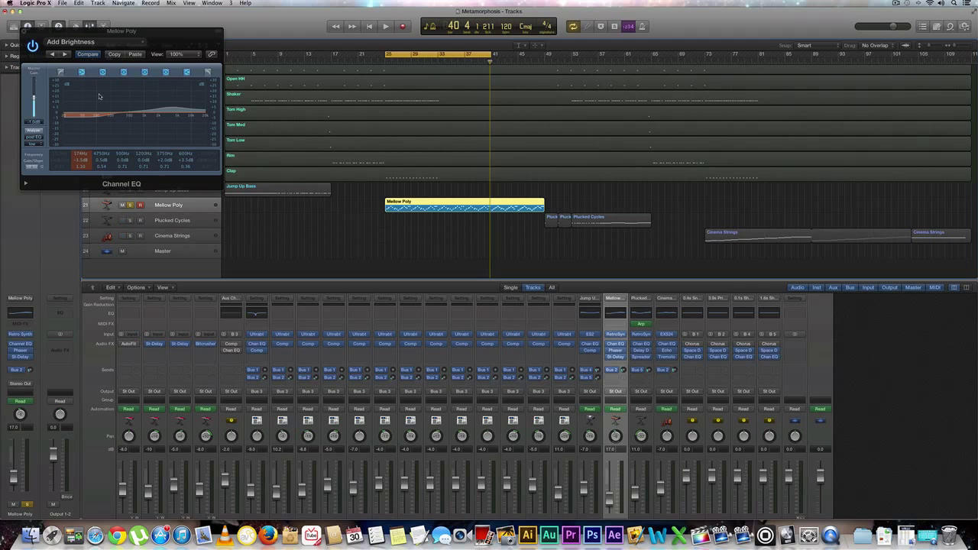
Step: Play Mellow Poly from the start, toggle Compare between versions, keep the rising high-shelf curve, and stop
click(87, 55)
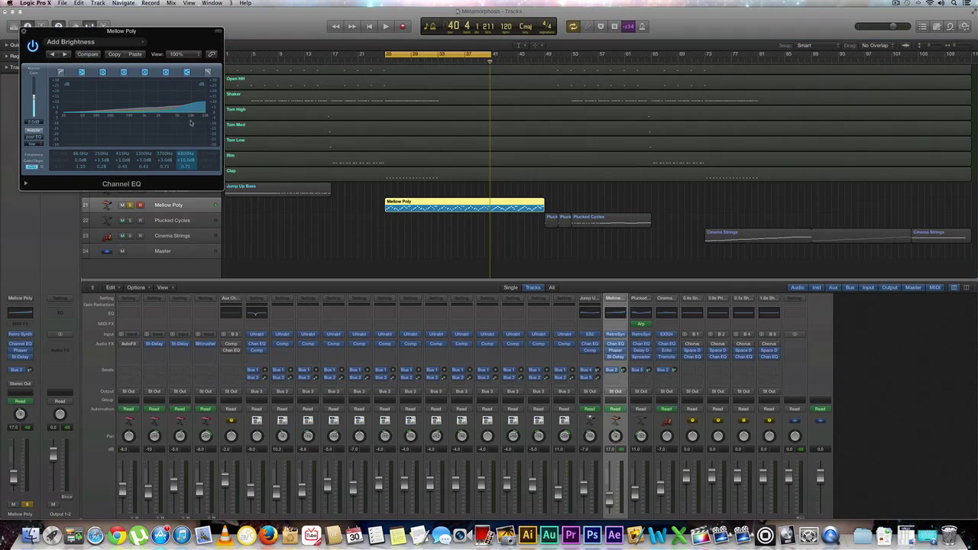
key(Return)
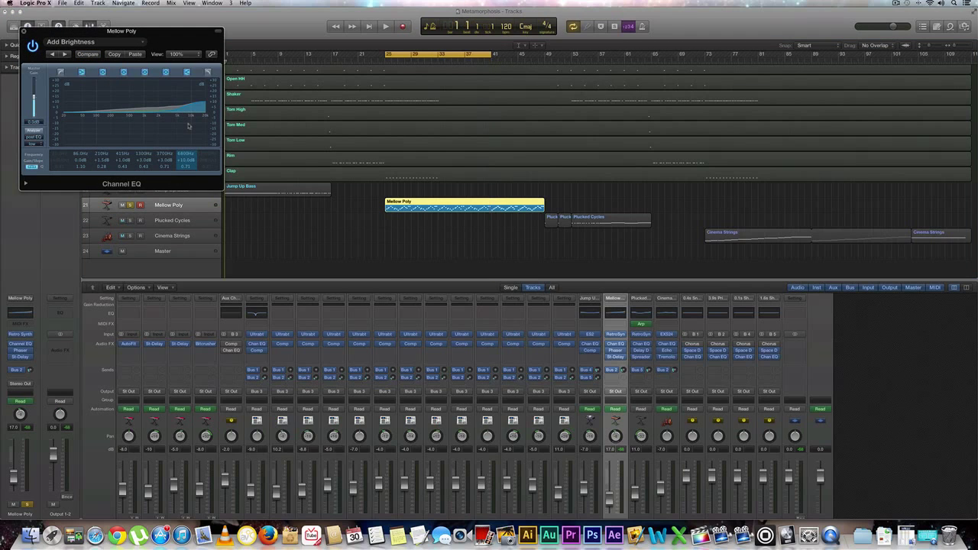
key(space)
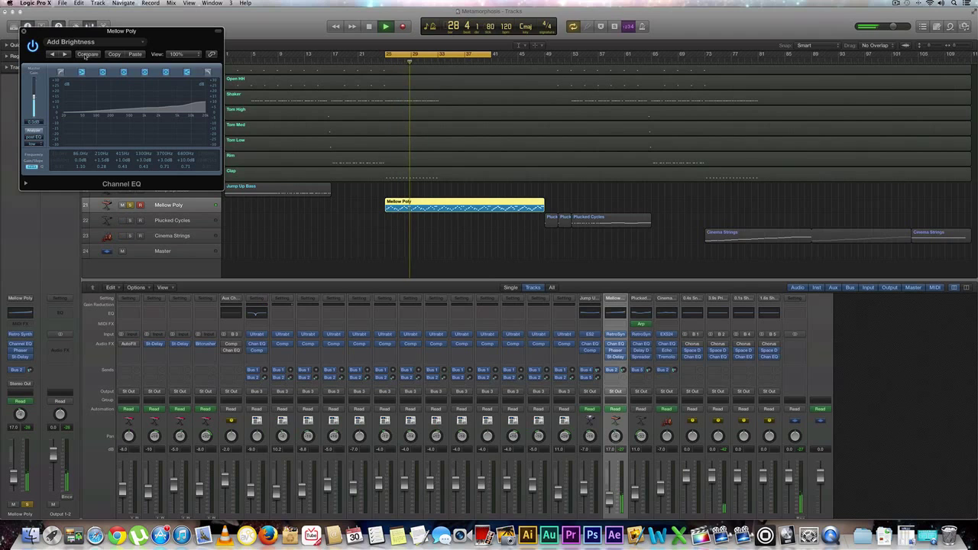
click(86, 55)
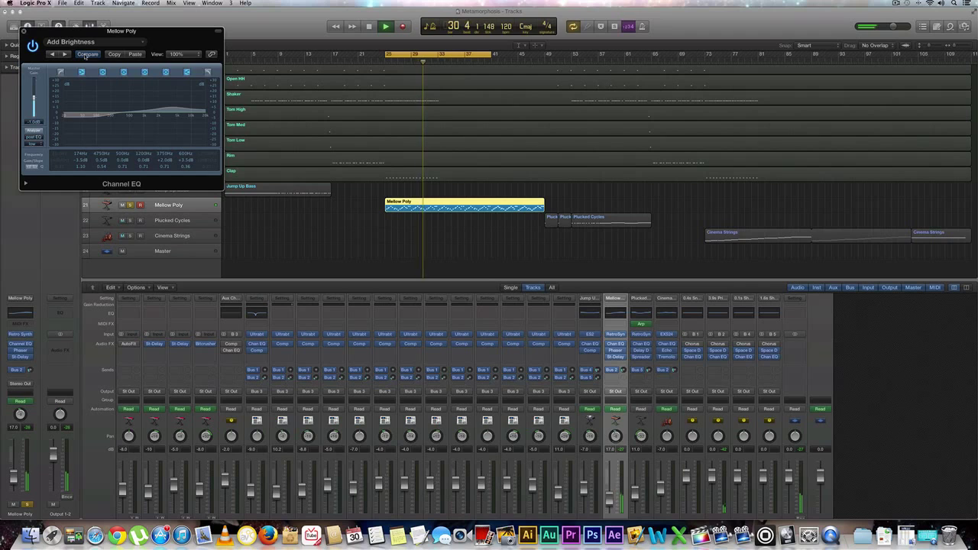
click(89, 55)
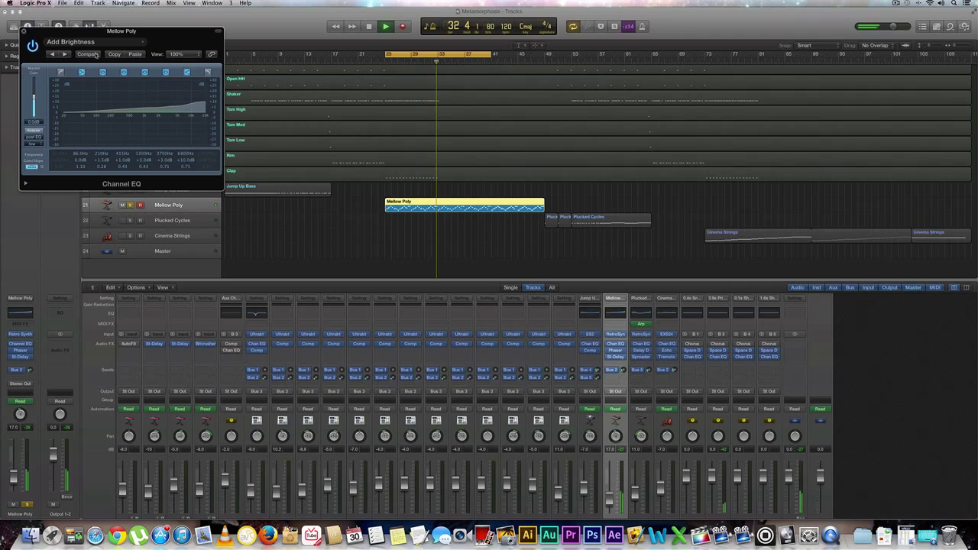
key(space)
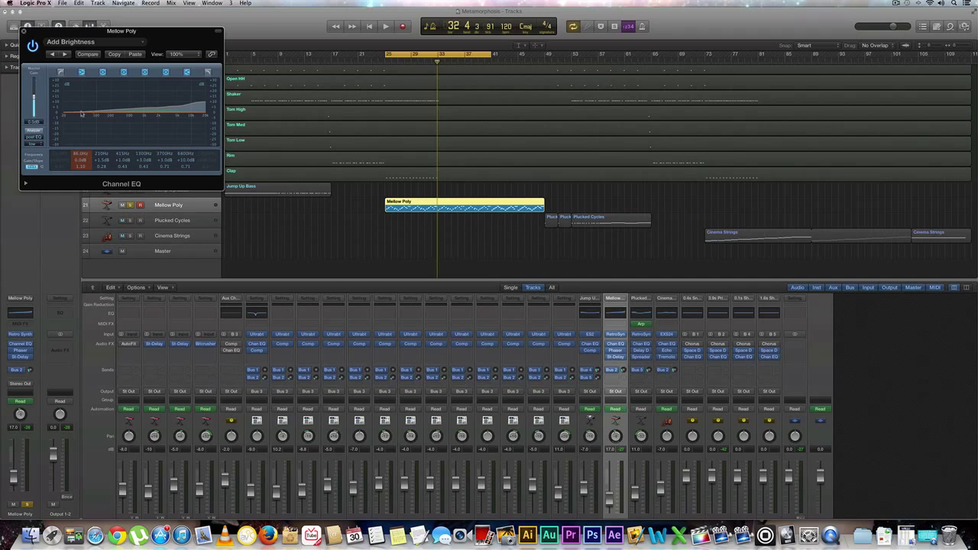
Step: While playing from the start, pull the lowest EQ band down to cut bass, then stop and rewind
key(Return)
key(space)
mouse_move(82, 115)
mouse_down()
mouse_move(81, 124)
mouse_move(97, 126)
mouse_up()
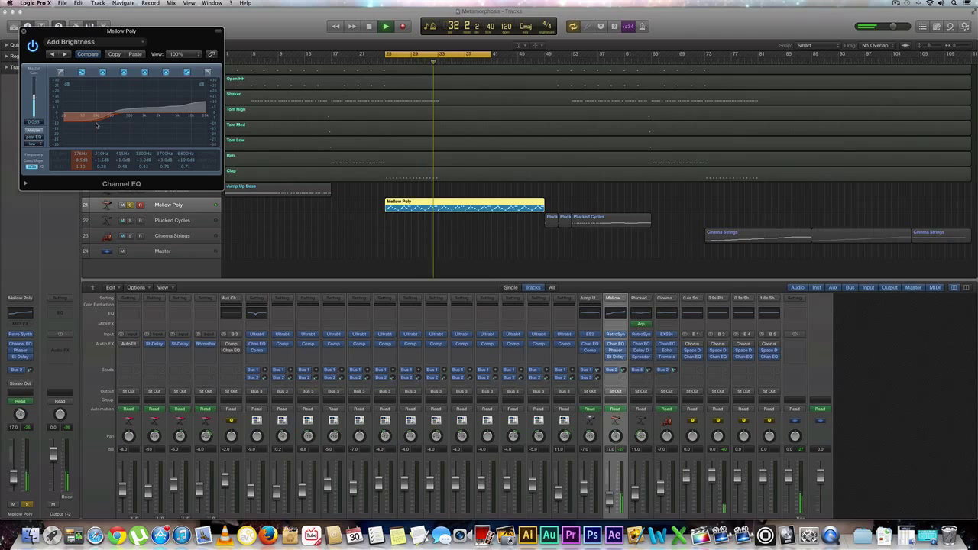
key(space)
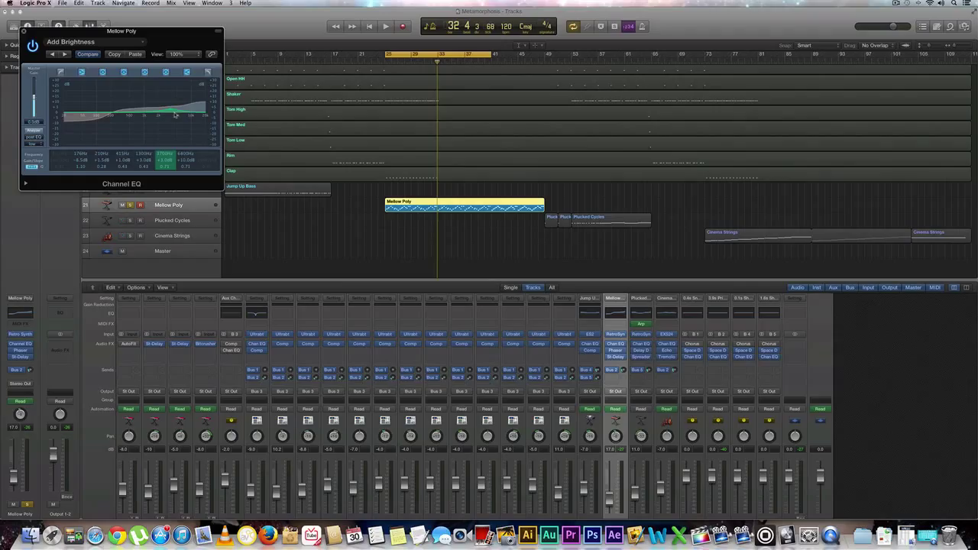
key(Return)
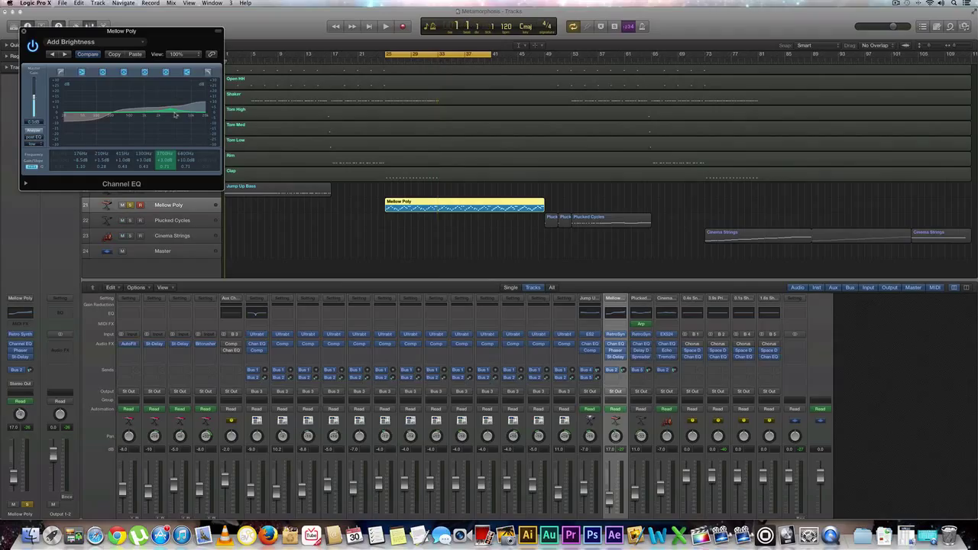